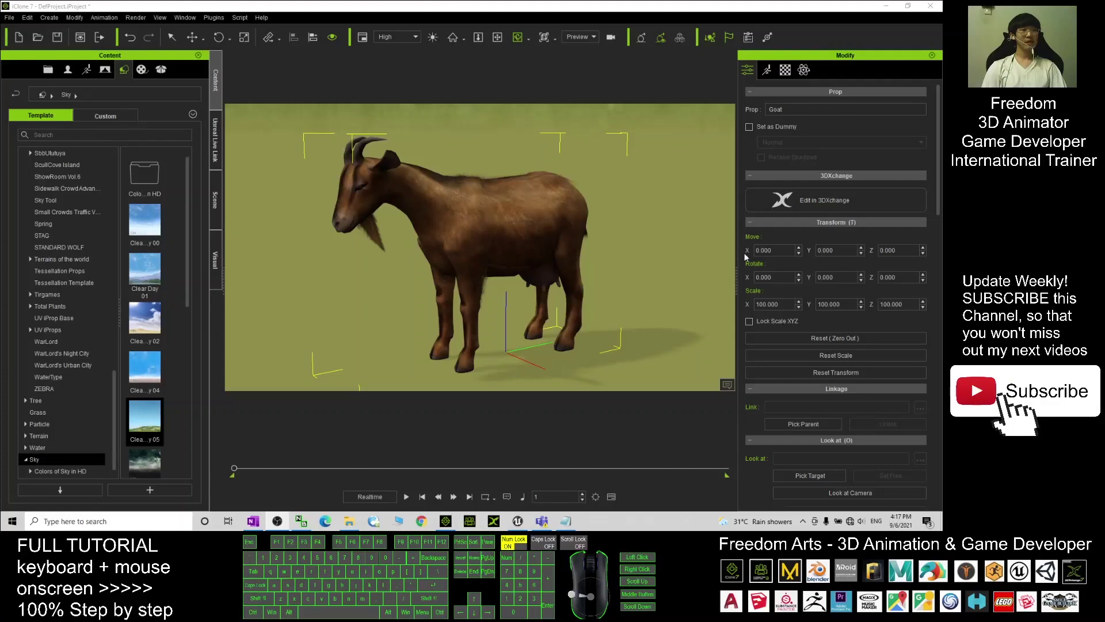
Switch between iClone and Unreal while orbiting the iClone view around the goat to a side-on angle
{"action": "left_click", "coordinate": [517, 521]}
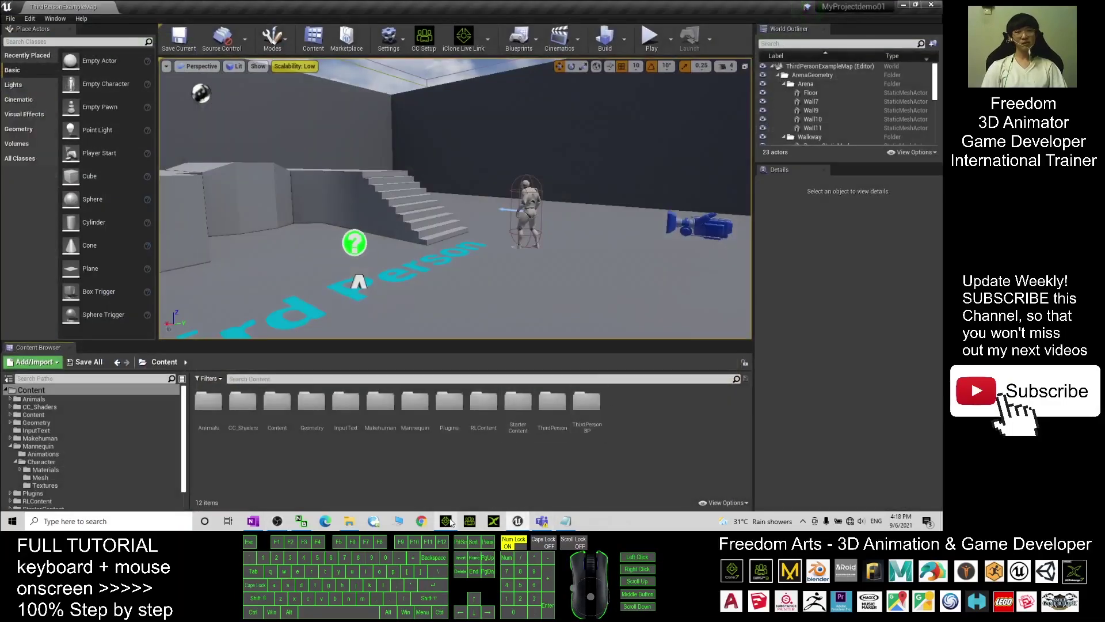
{"action": "left_click", "coordinate": [446, 521]}
{"action": "left_click_drag", "start_coordinate": [461, 259], "coordinate": [481, 281]}
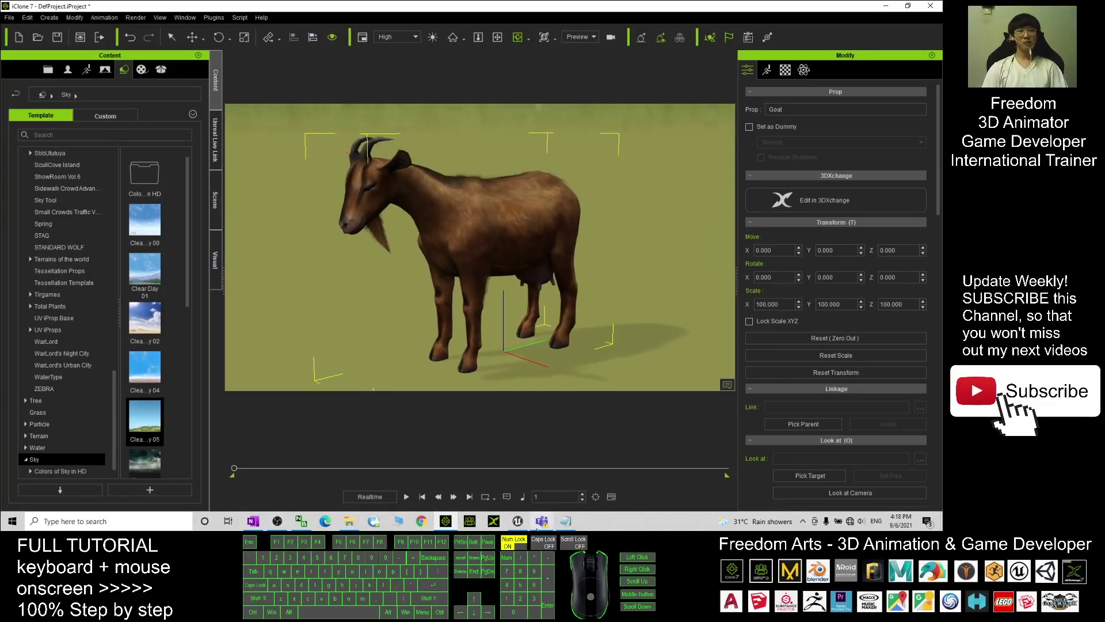
{"action": "left_click", "coordinate": [518, 521]}
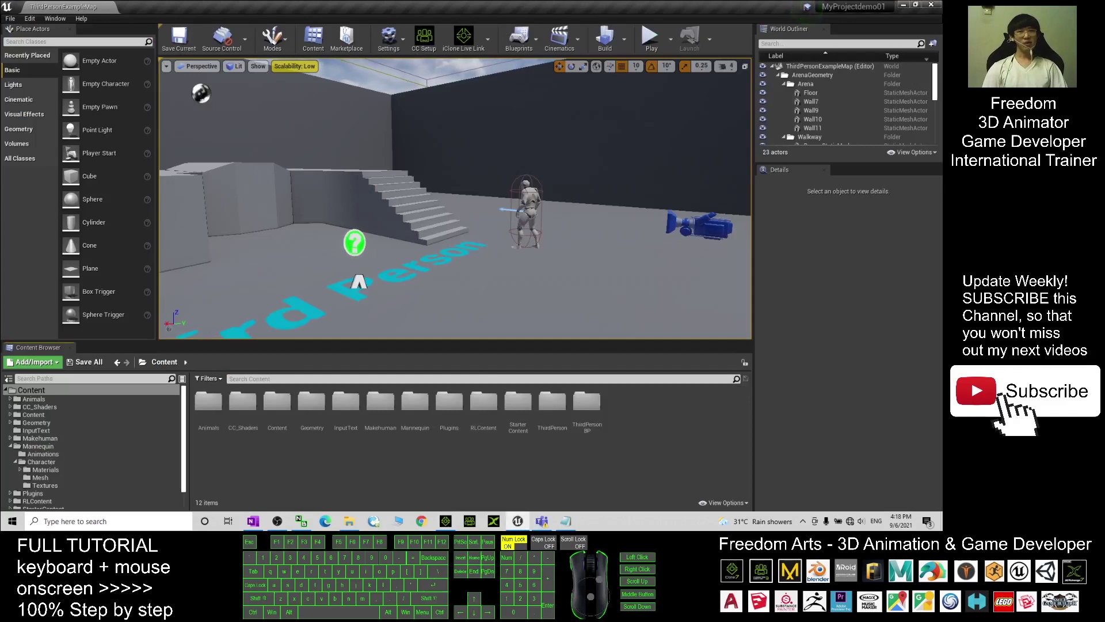
{"action": "left_click", "coordinate": [446, 521]}
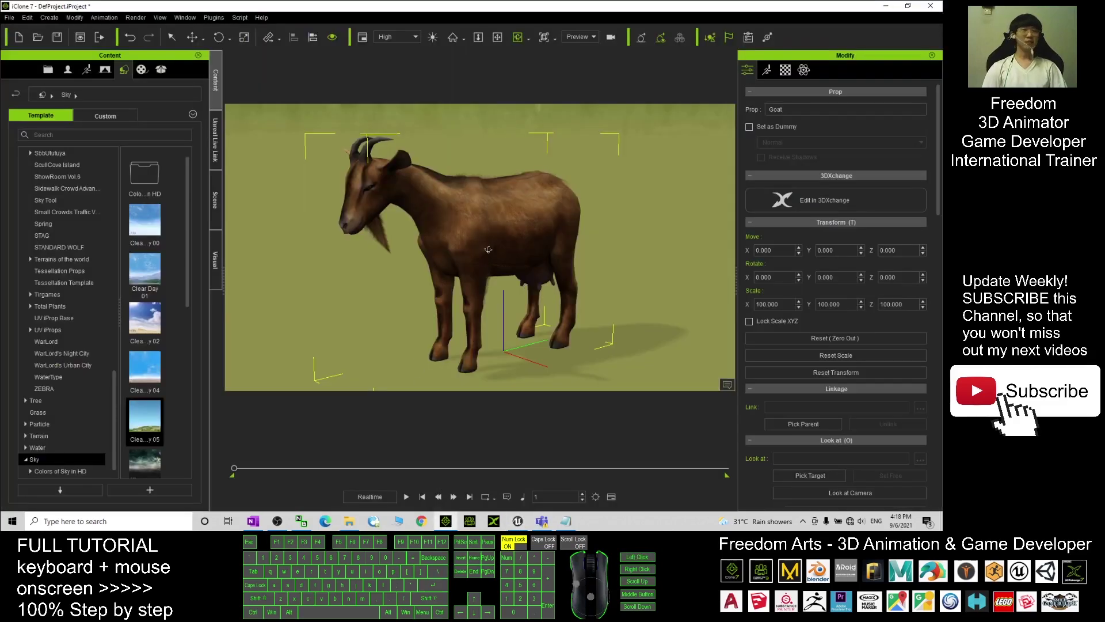
{"action": "left_click_drag", "start_coordinate": [484, 246], "coordinate": [469, 204]}
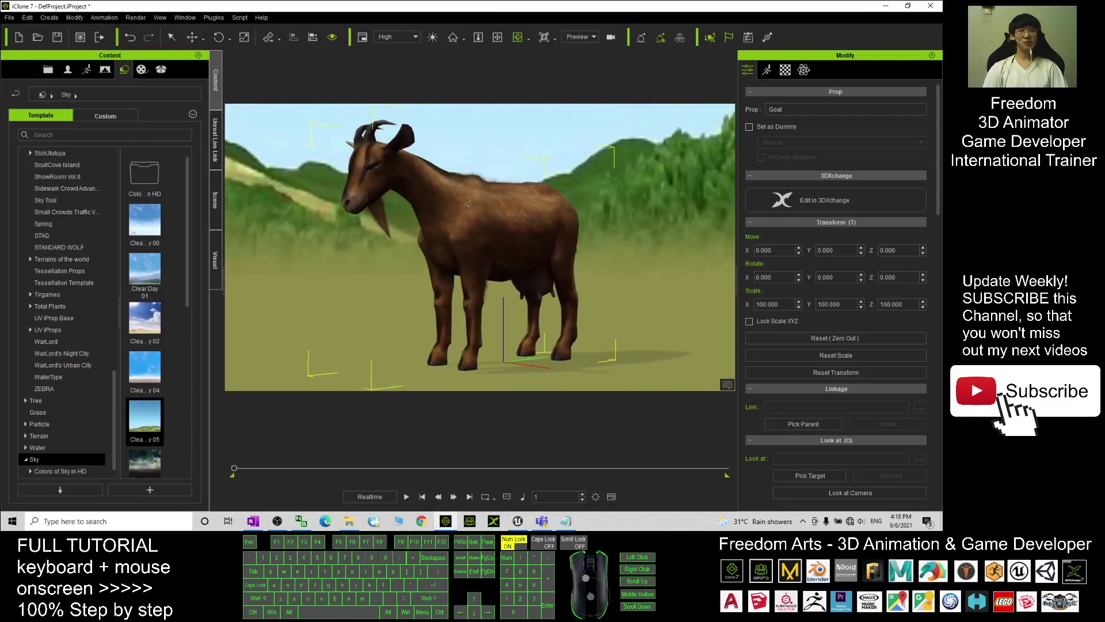
{"action": "left_click", "coordinate": [519, 521]}
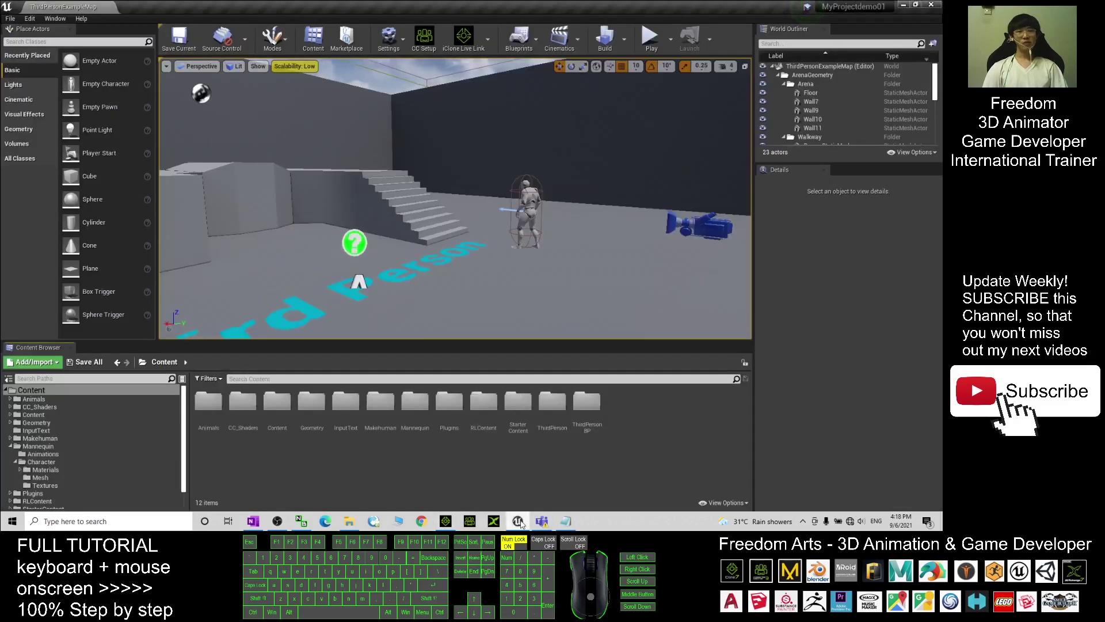
{"action": "left_click", "coordinate": [902, 5]}
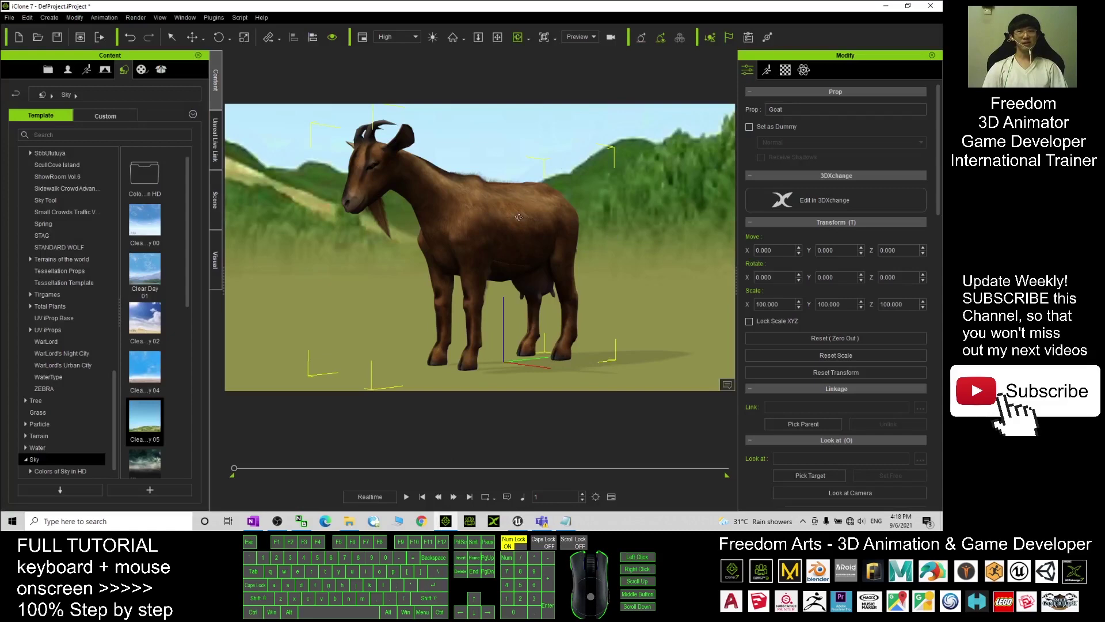
{"action": "left_click_drag", "start_coordinate": [518, 217], "coordinate": [460, 211]}
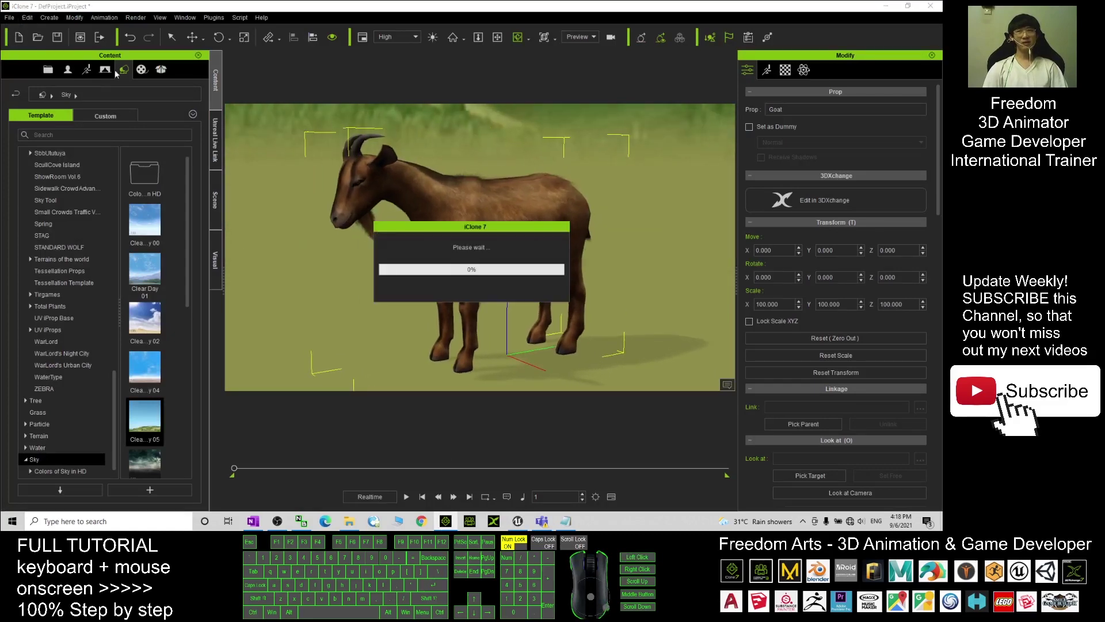
Start a fresh empty project and open the Prop > Animal World Vol.3 - Livestock library
{"action": "left_click", "coordinate": [489, 288]}
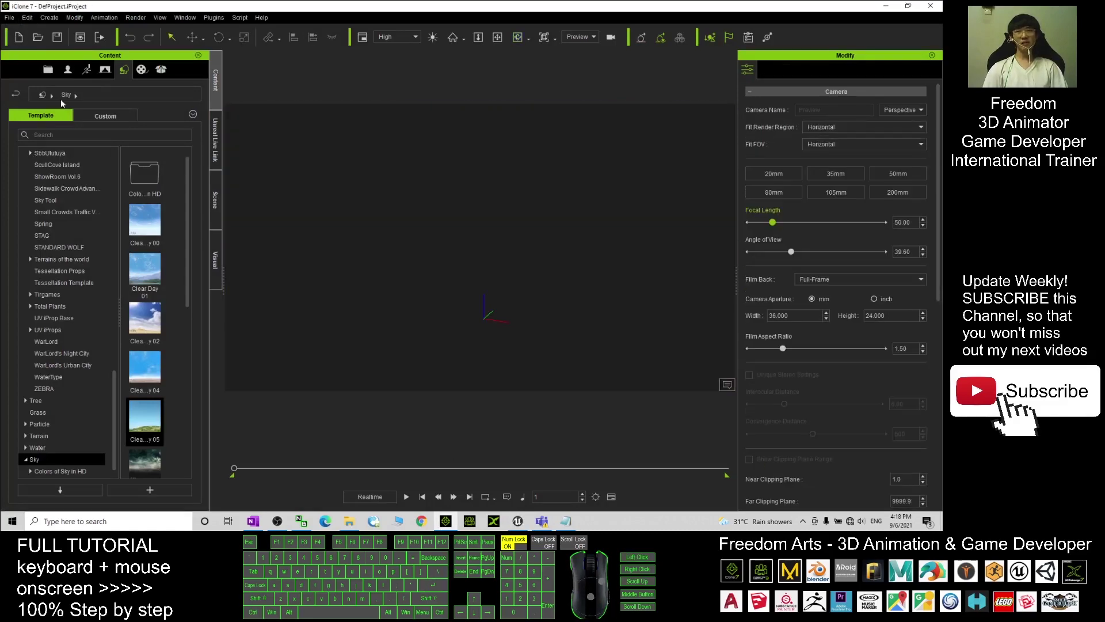
{"action": "left_click_drag", "start_coordinate": [118, 379], "coordinate": [119, 155]}
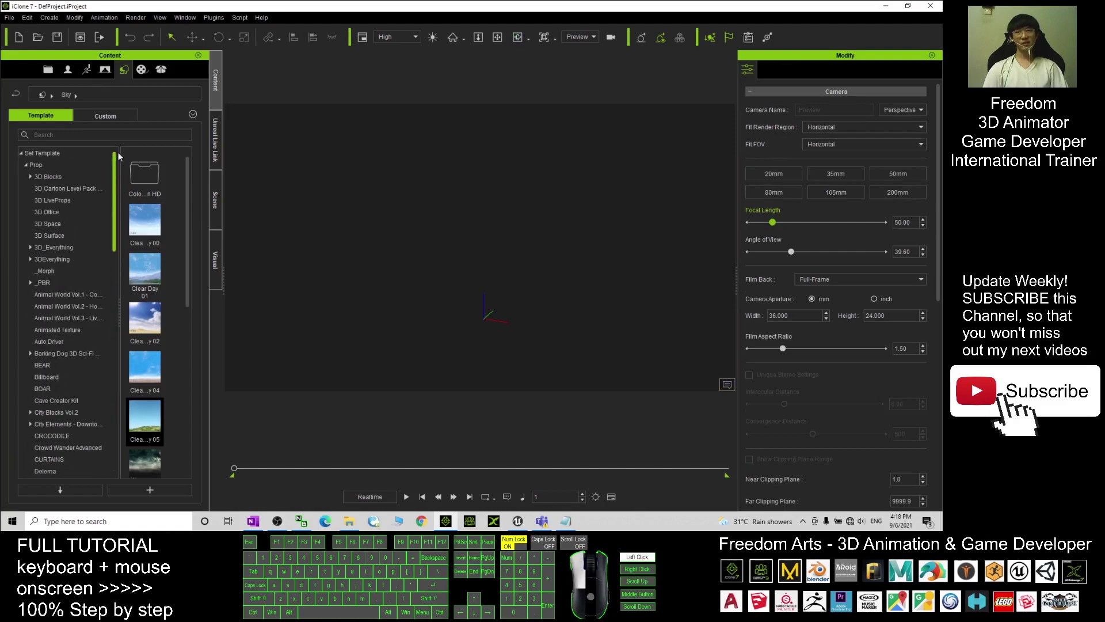
{"action": "left_click", "coordinate": [60, 165]}
{"action": "left_click", "coordinate": [126, 73]}
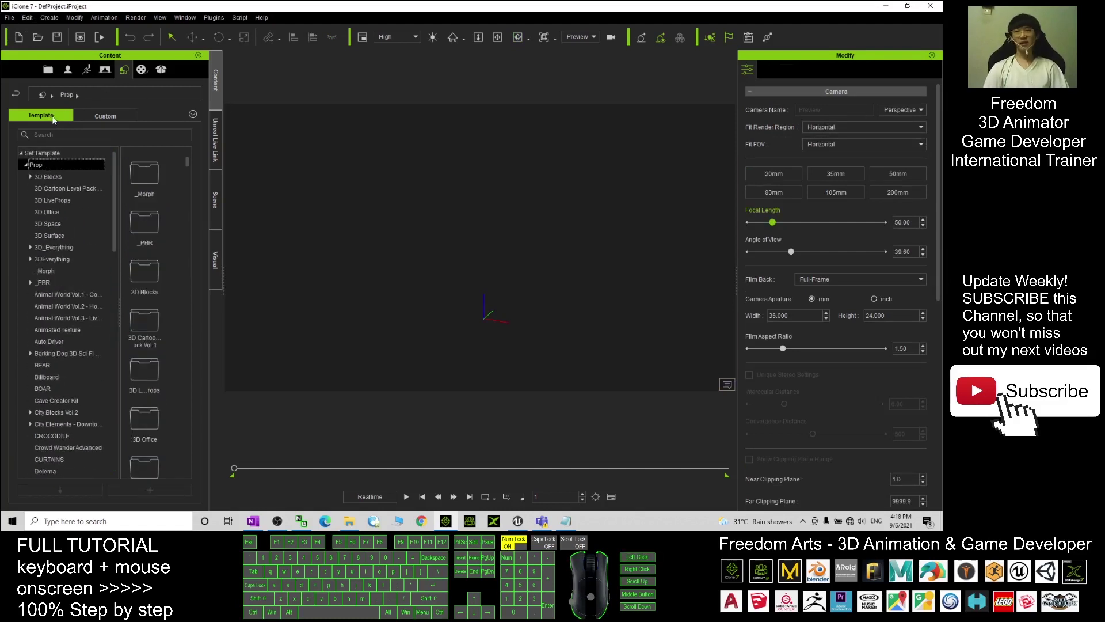
{"action": "left_click", "coordinate": [53, 119]}
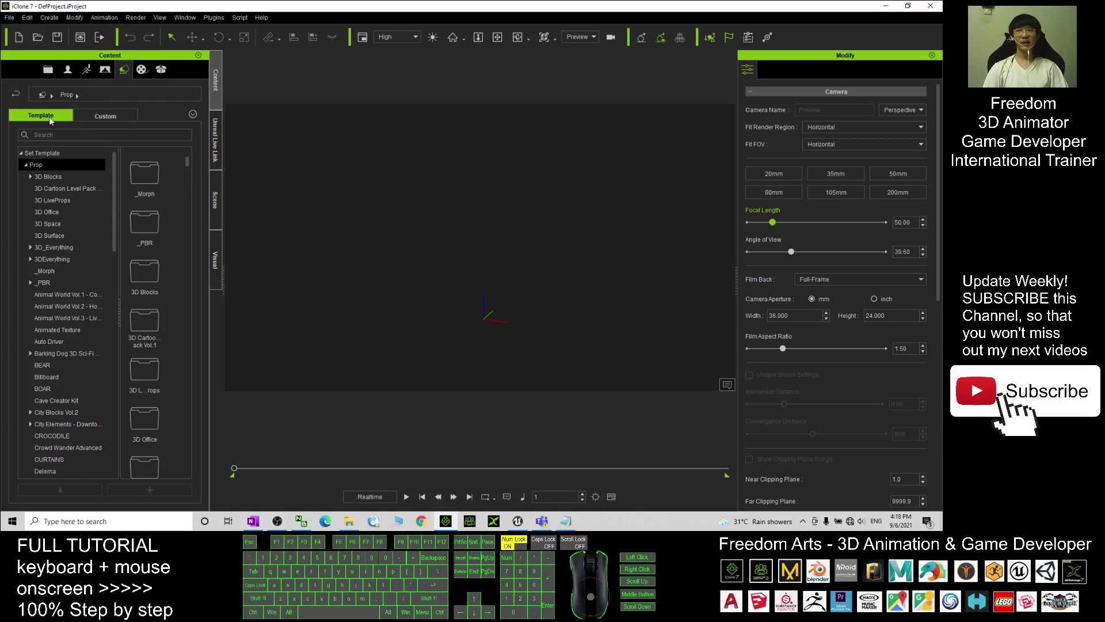
{"action": "double_click", "coordinate": [41, 167]}
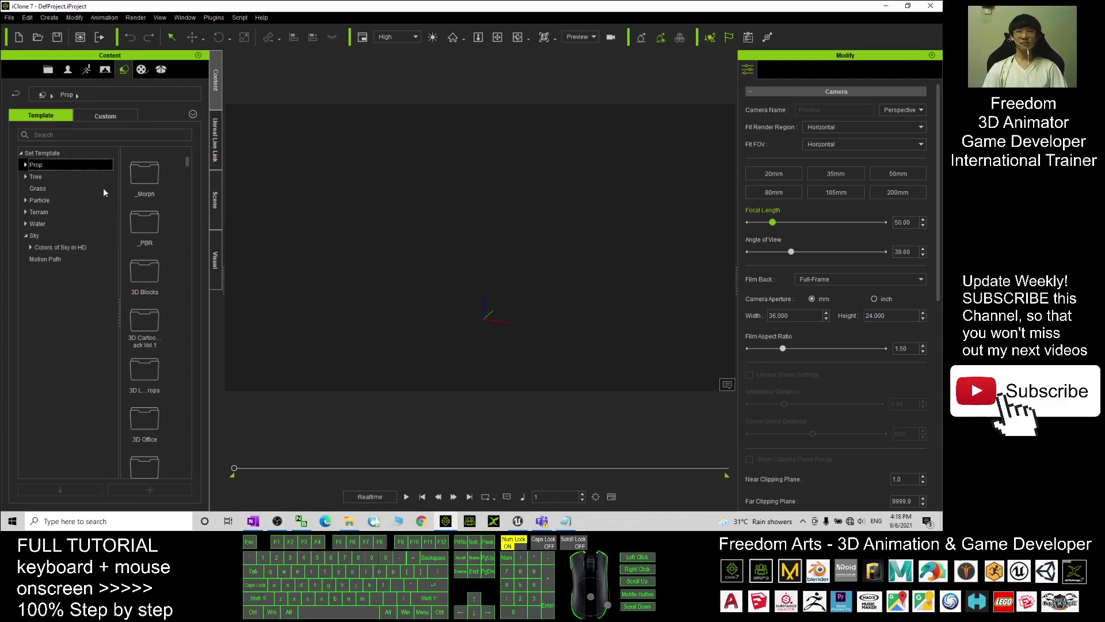
{"action": "left_click", "coordinate": [26, 165]}
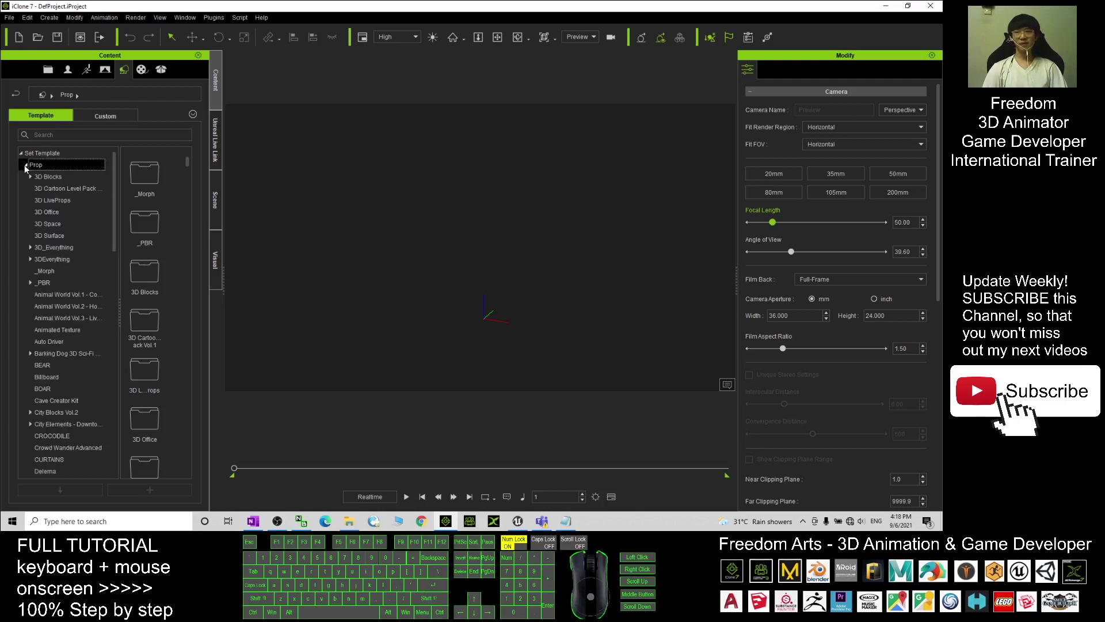
{"action": "left_click", "coordinate": [50, 320]}
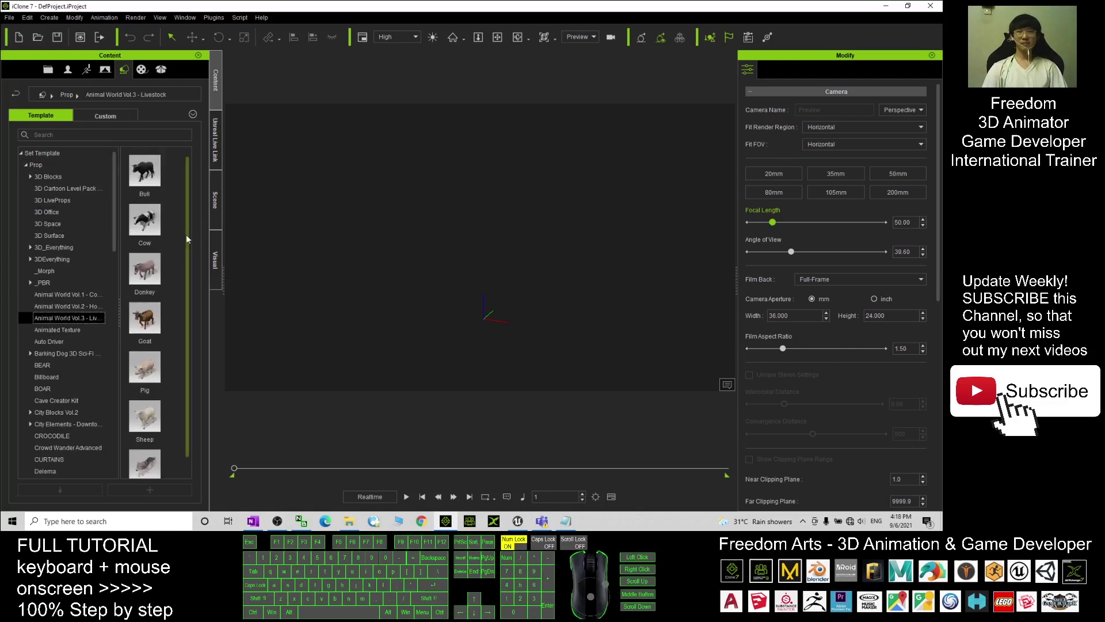
Drag the Goat prop into the empty scene and frame the view on it
{"action": "scroll", "coordinate": [187, 223], "scroll_direction": "down", "scroll_amount": 1}
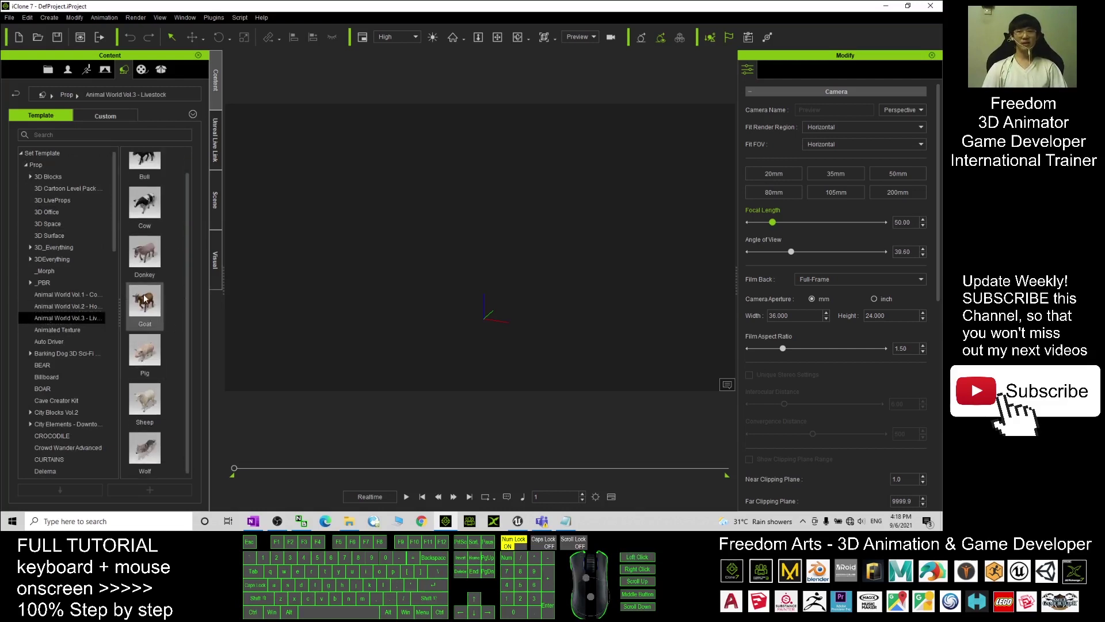
{"action": "left_click_drag", "start_coordinate": [153, 303], "coordinate": [173, 328]}
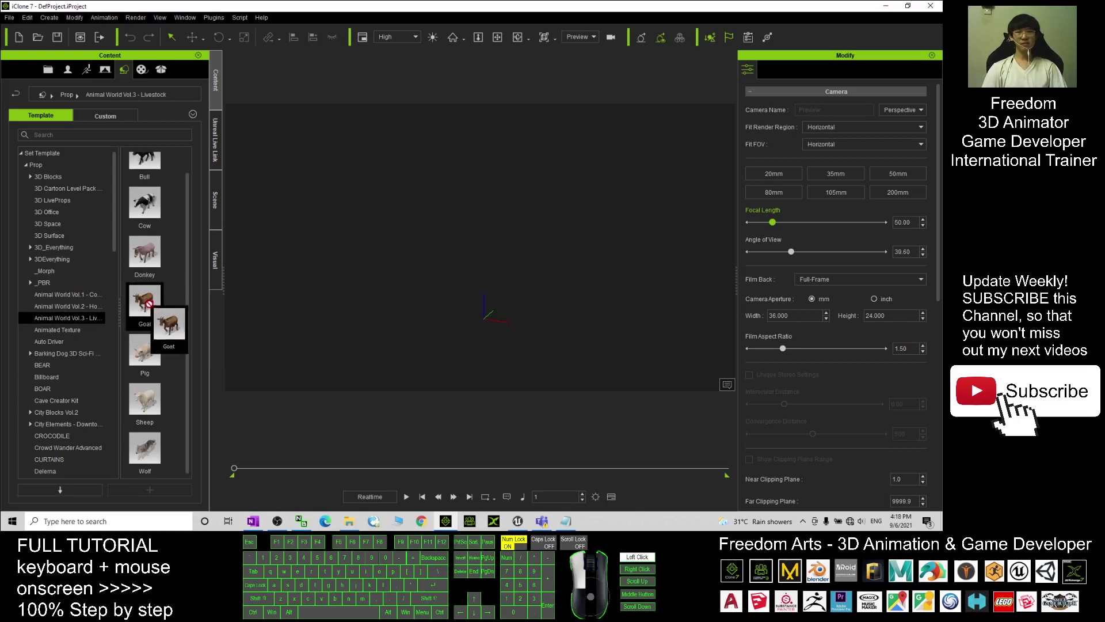
{"action": "left_click", "coordinate": [478, 353]}
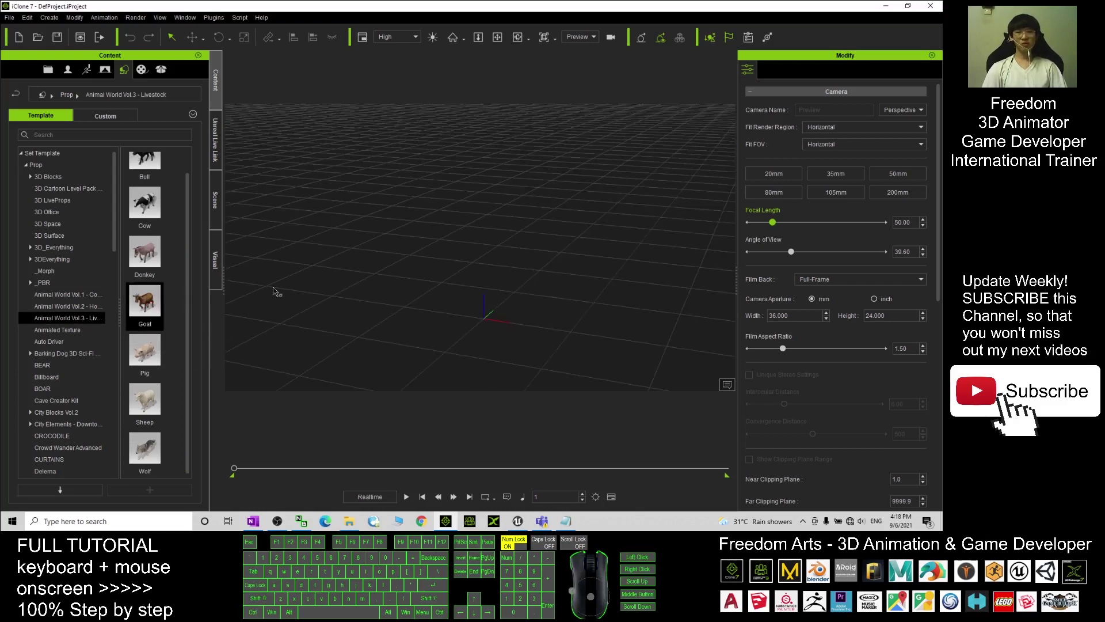
{"action": "left_click_drag", "start_coordinate": [145, 304], "coordinate": [472, 296]}
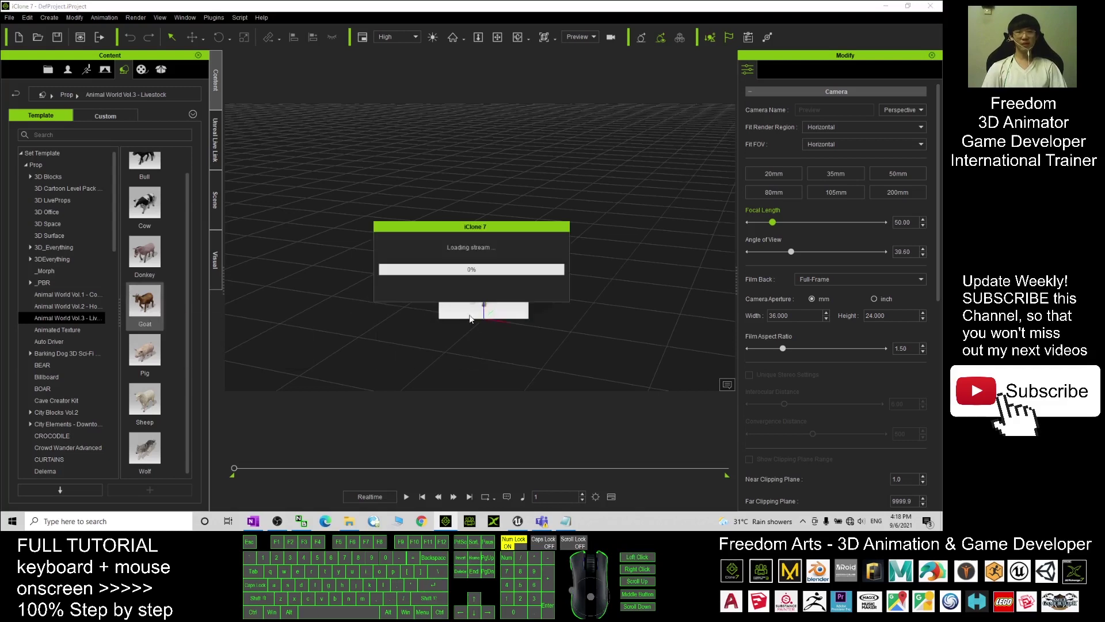
{"action": "key", "text": "z"}
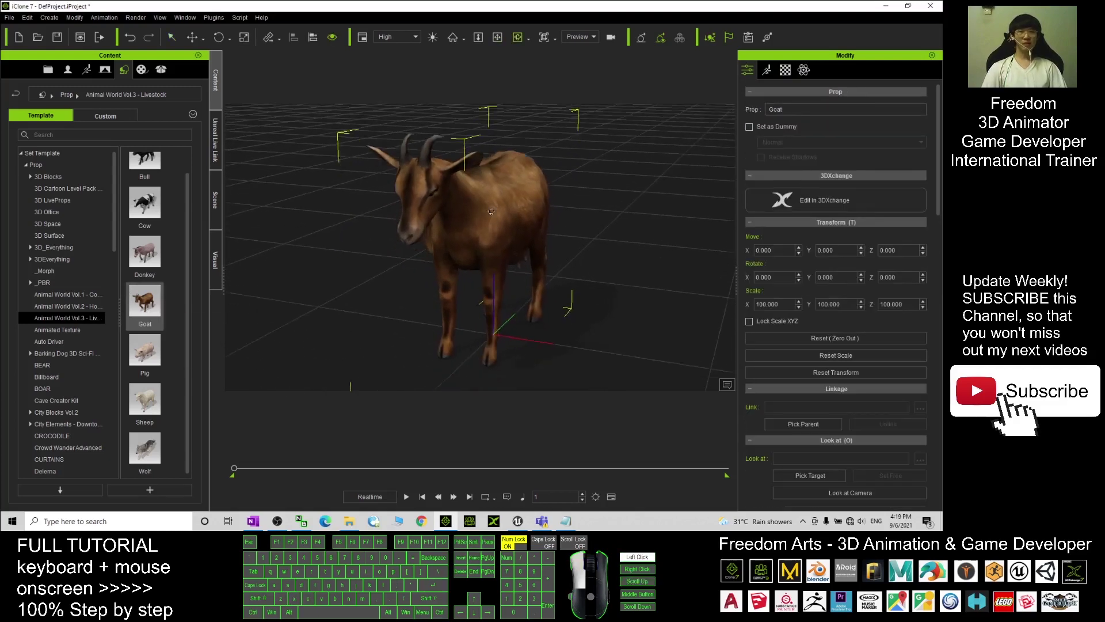
Open iClone's Unreal Live Link panel and start the iClone Live Link connection in Unreal
{"action": "left_click", "coordinate": [218, 142]}
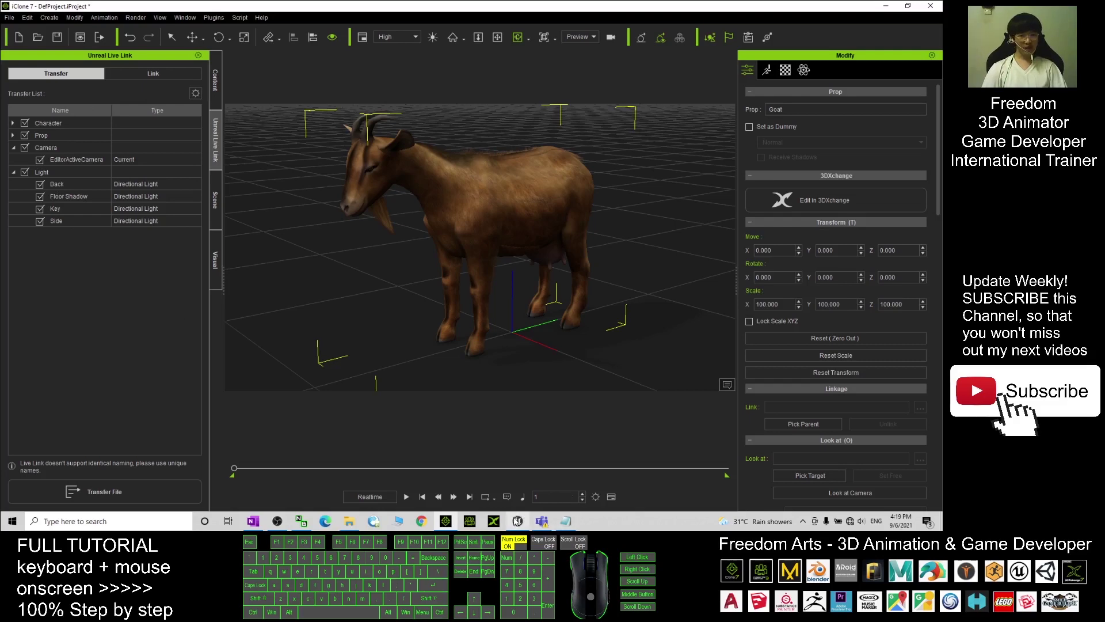
{"action": "left_click", "coordinate": [518, 521]}
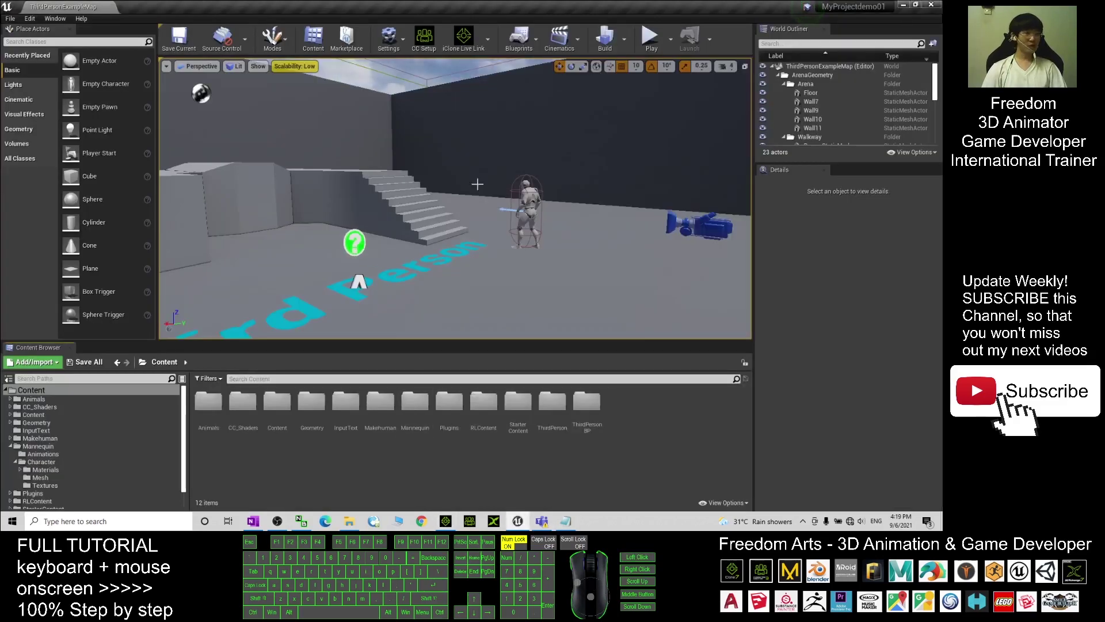
{"action": "left_click", "coordinate": [464, 40]}
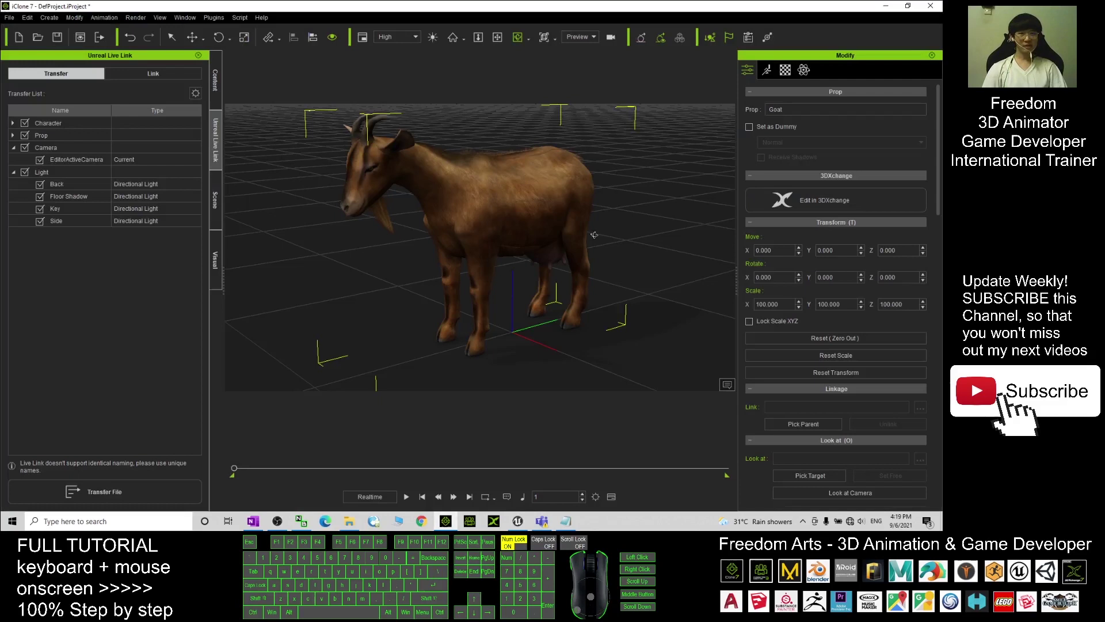
{"action": "left_click_drag", "start_coordinate": [594, 234], "coordinate": [495, 244]}
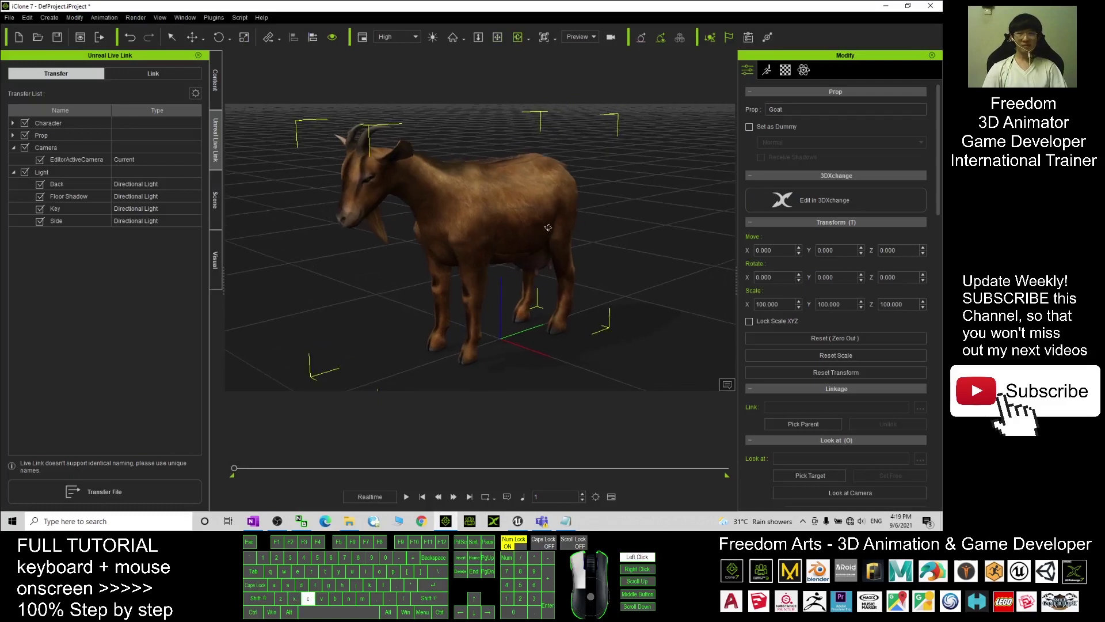
Untick characters, props and camera in the transfer list, leaving only Prop > Goat checked
{"action": "left_click", "coordinate": [217, 130]}
{"action": "left_click", "coordinate": [25, 123]}
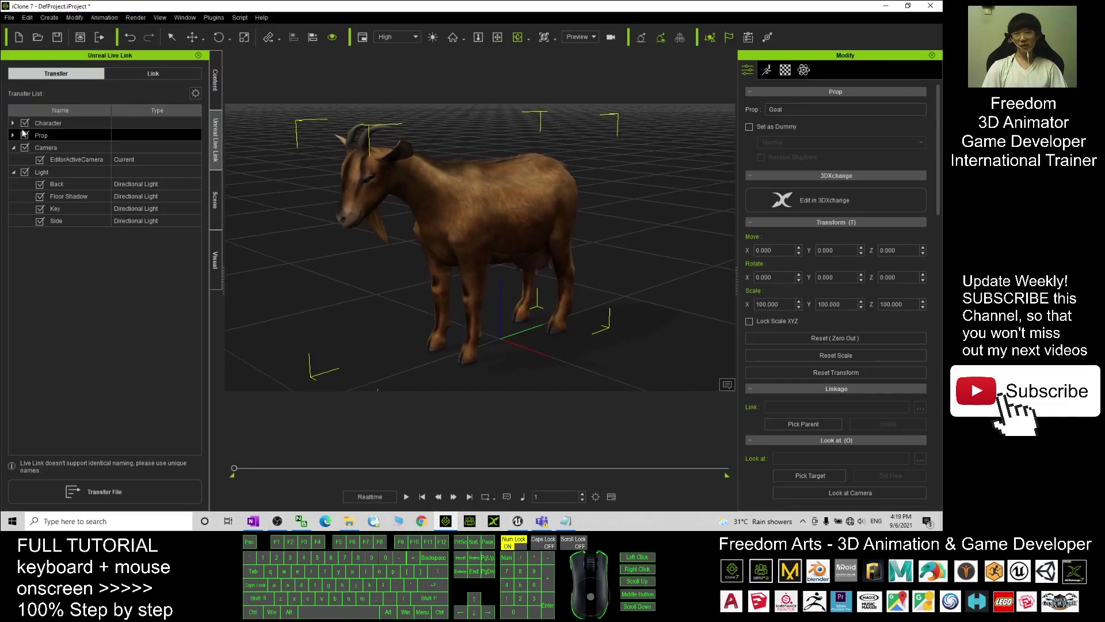
{"action": "left_click", "coordinate": [25, 135]}
{"action": "left_click", "coordinate": [25, 147]}
{"action": "left_click", "coordinate": [13, 135]}
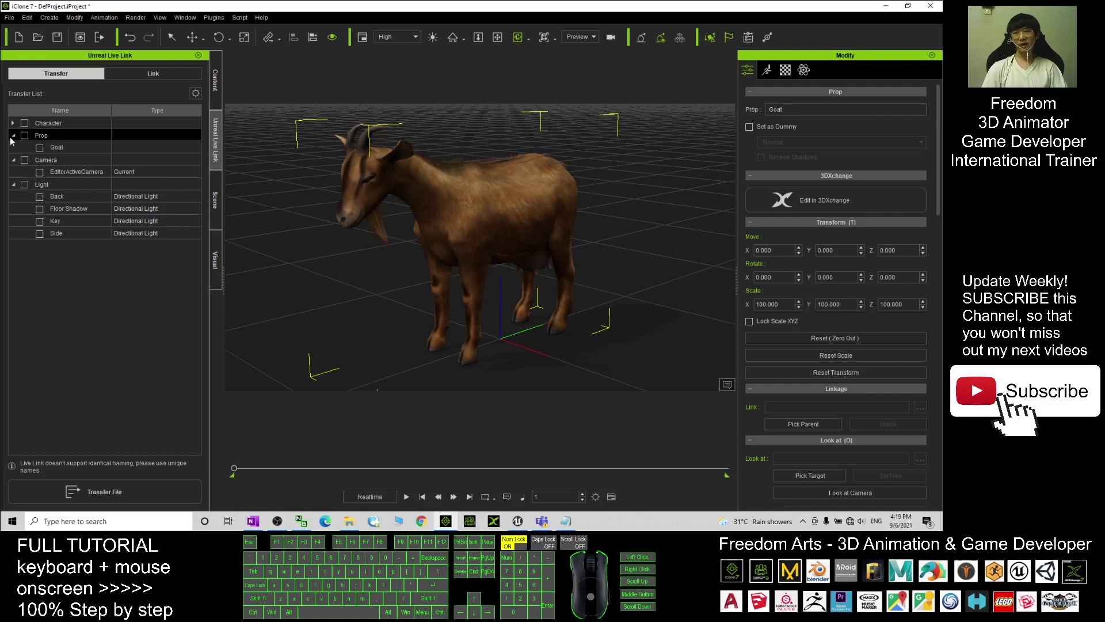
{"action": "left_click", "coordinate": [40, 148]}
{"action": "left_click", "coordinate": [121, 499]}
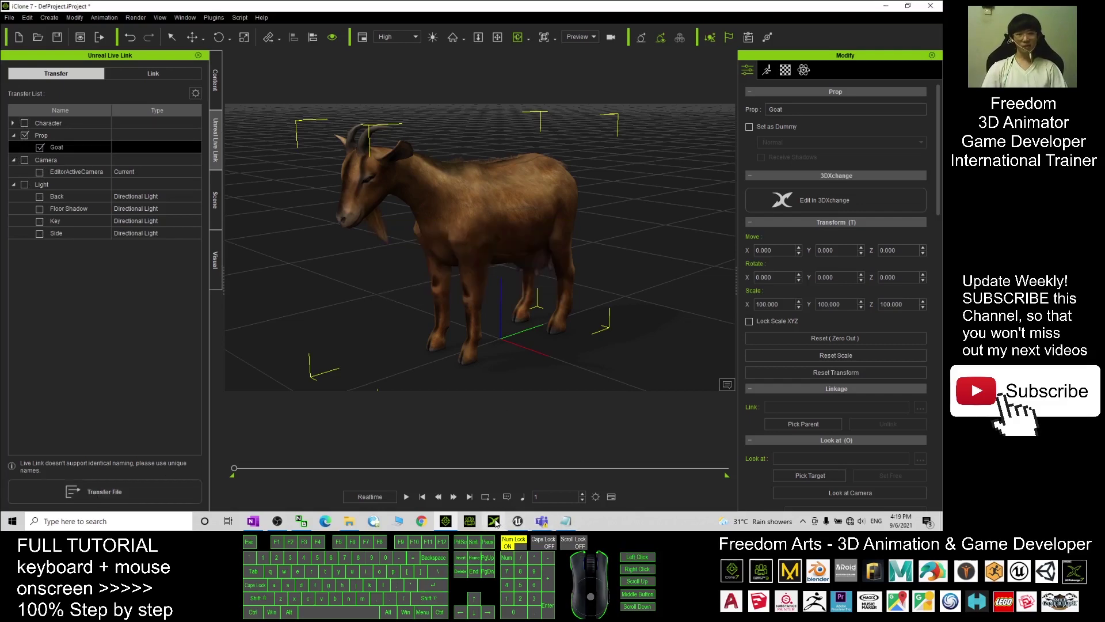
{"action": "left_click", "coordinate": [518, 520]}
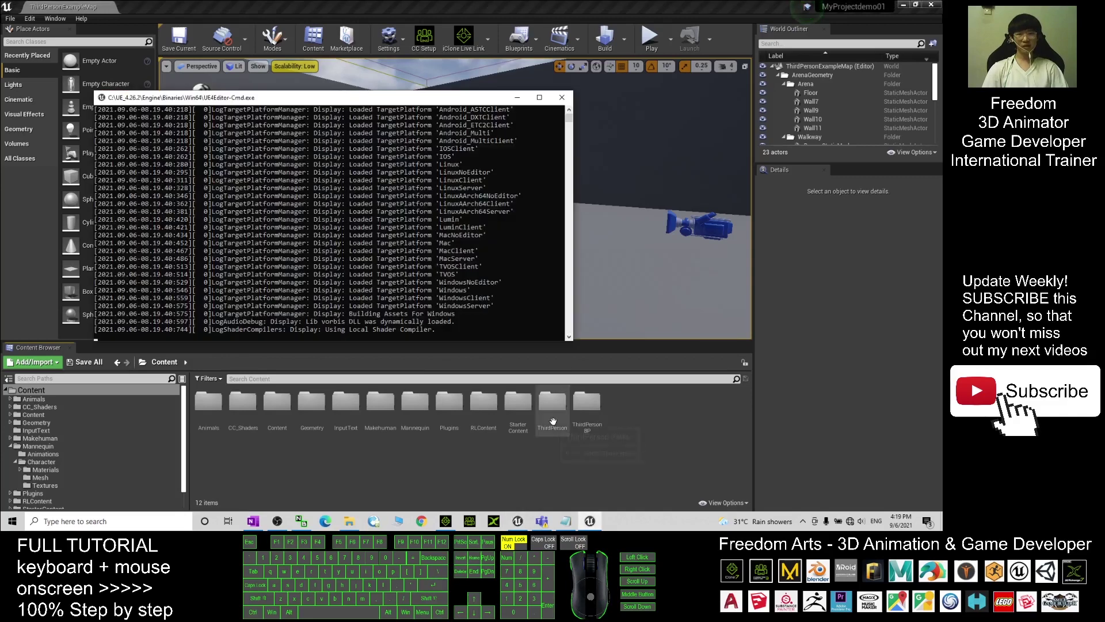
Check notes.txt and the Goat assets in Unreal, then return to iClone
{"action": "left_click", "coordinate": [570, 523]}
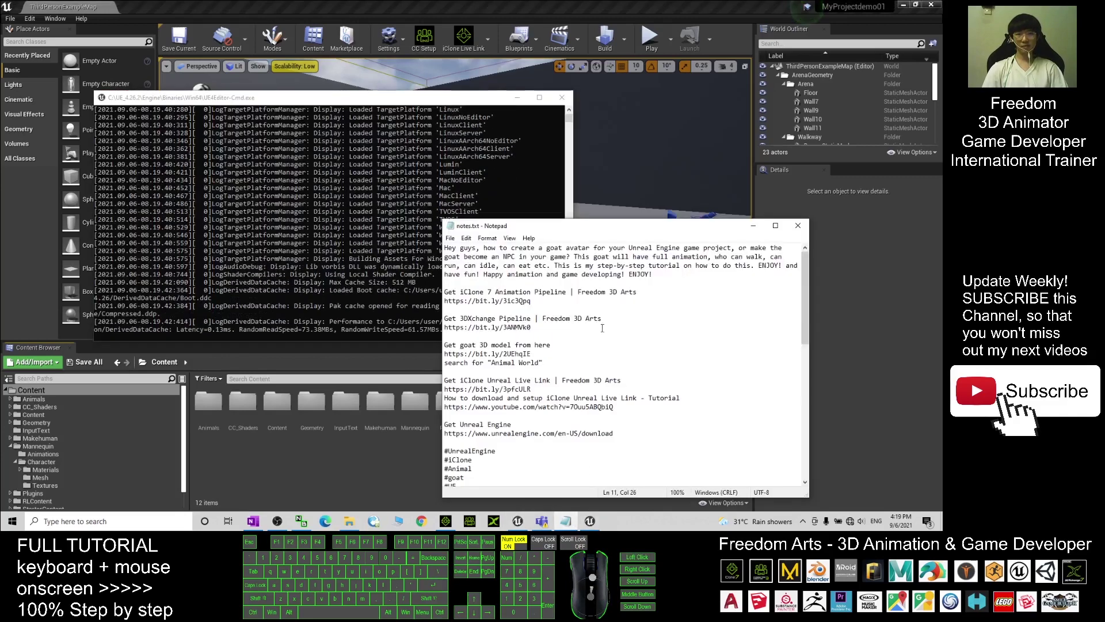
{"action": "left_click", "coordinate": [623, 6]}
{"action": "left_click", "coordinate": [596, 522]}
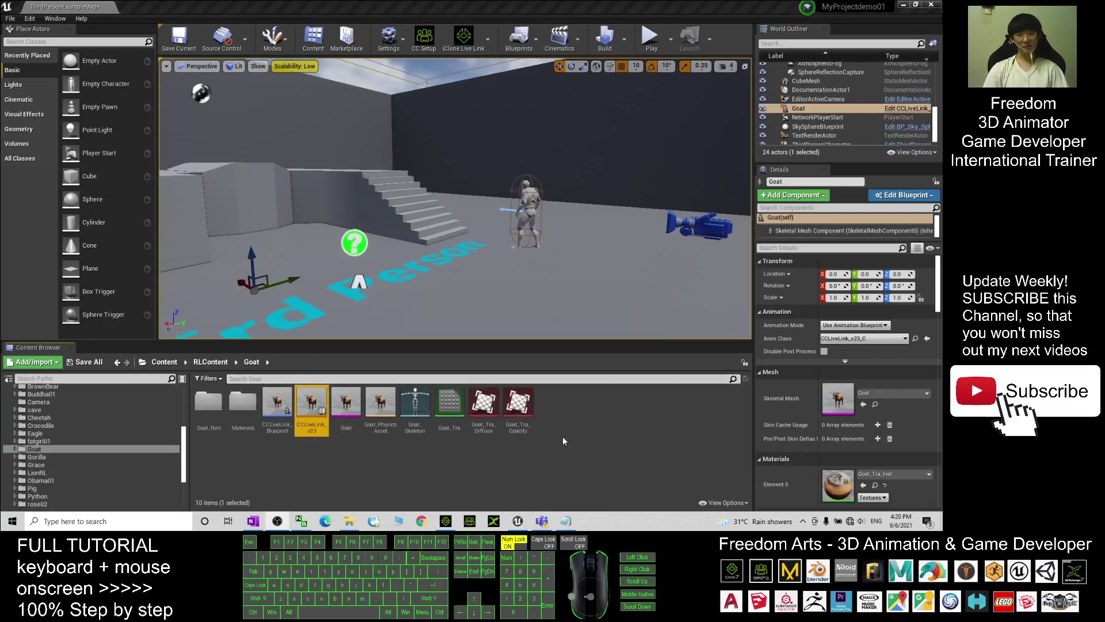
{"action": "left_click", "coordinate": [446, 522]}
{"action": "left_click", "coordinate": [499, 521]}
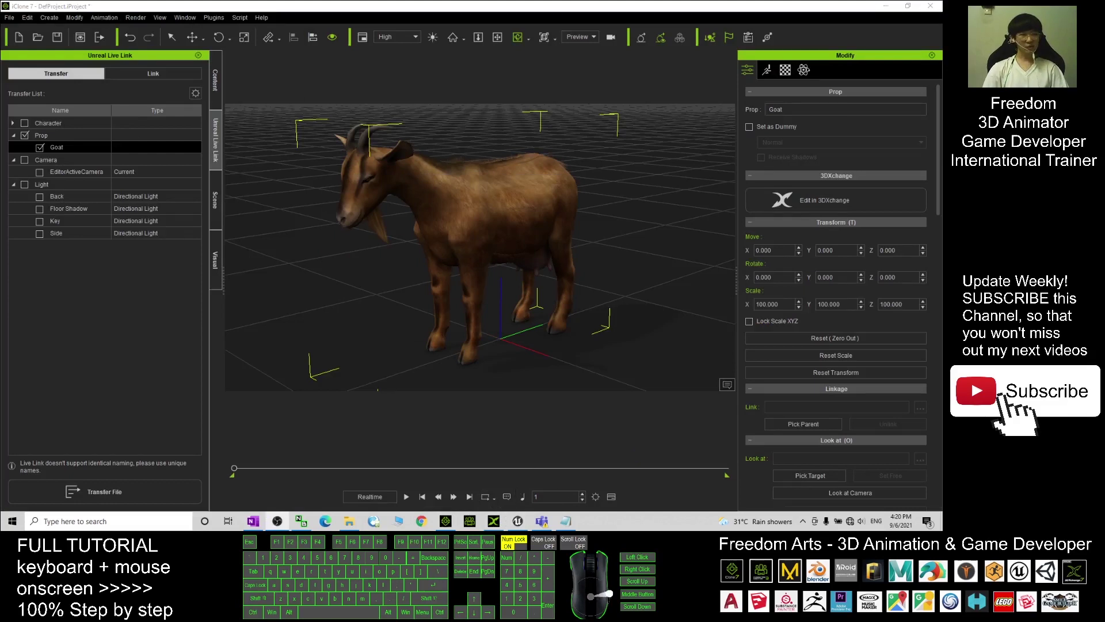
Send the Goat prop from iClone to 3DXchange for editing, then minimize 3DXchange and iClone
{"action": "left_click", "coordinate": [396, 413]}
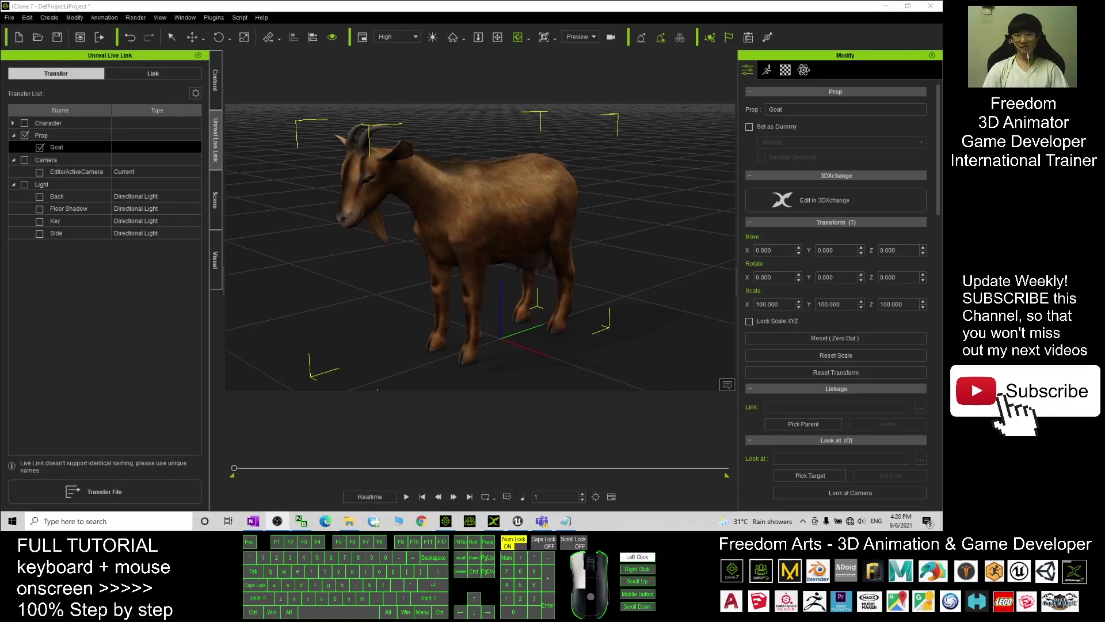
{"action": "left_click", "coordinate": [493, 520]}
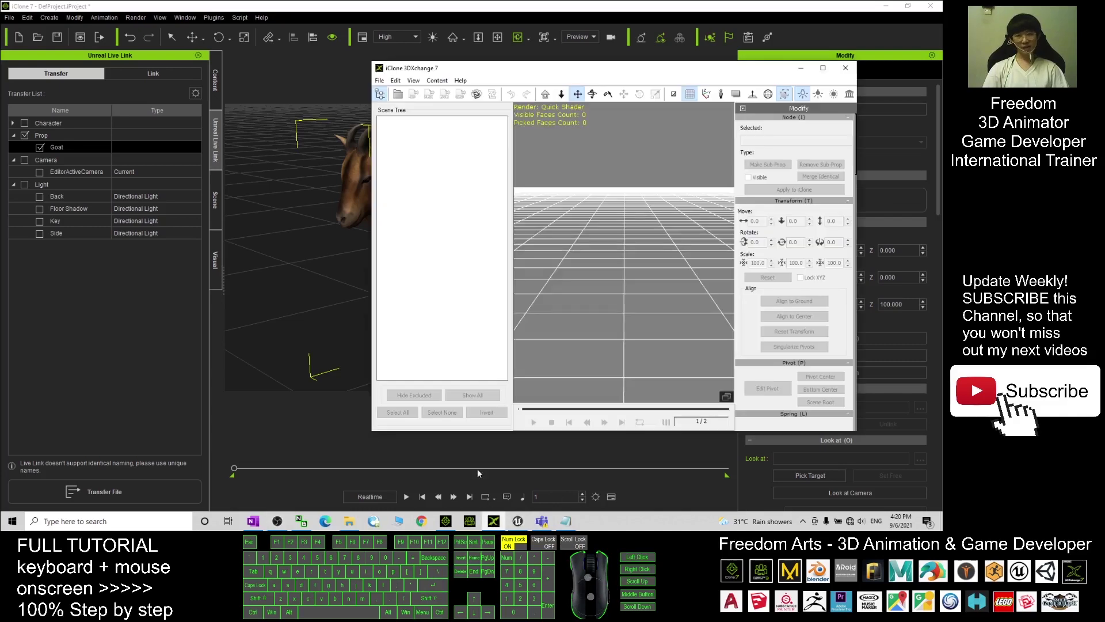
{"action": "left_click", "coordinate": [823, 68]}
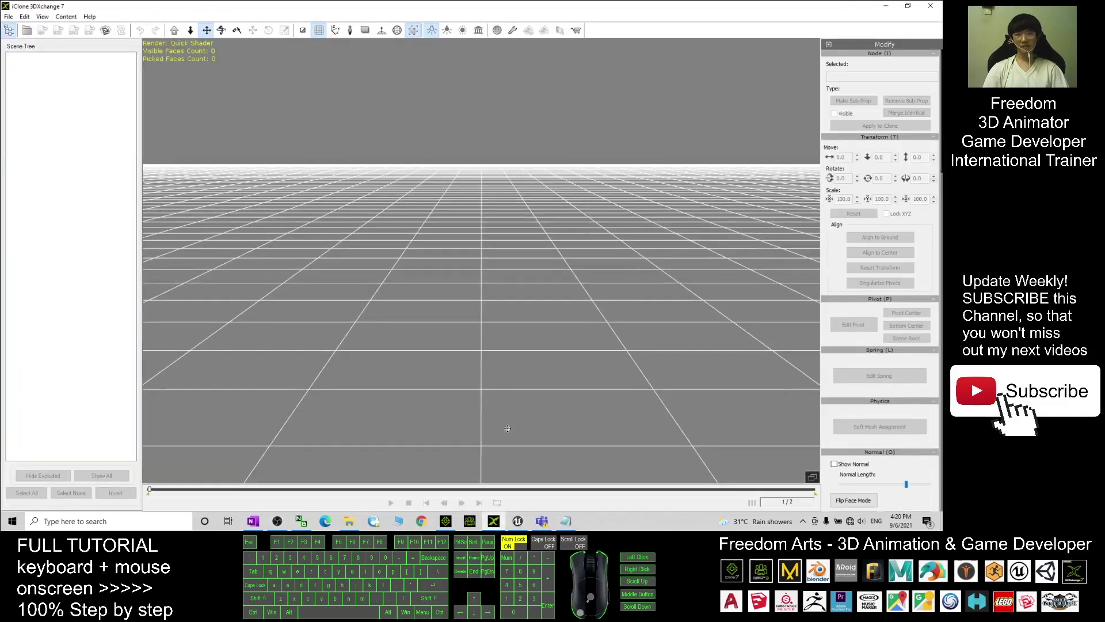
{"action": "left_click", "coordinate": [445, 521]}
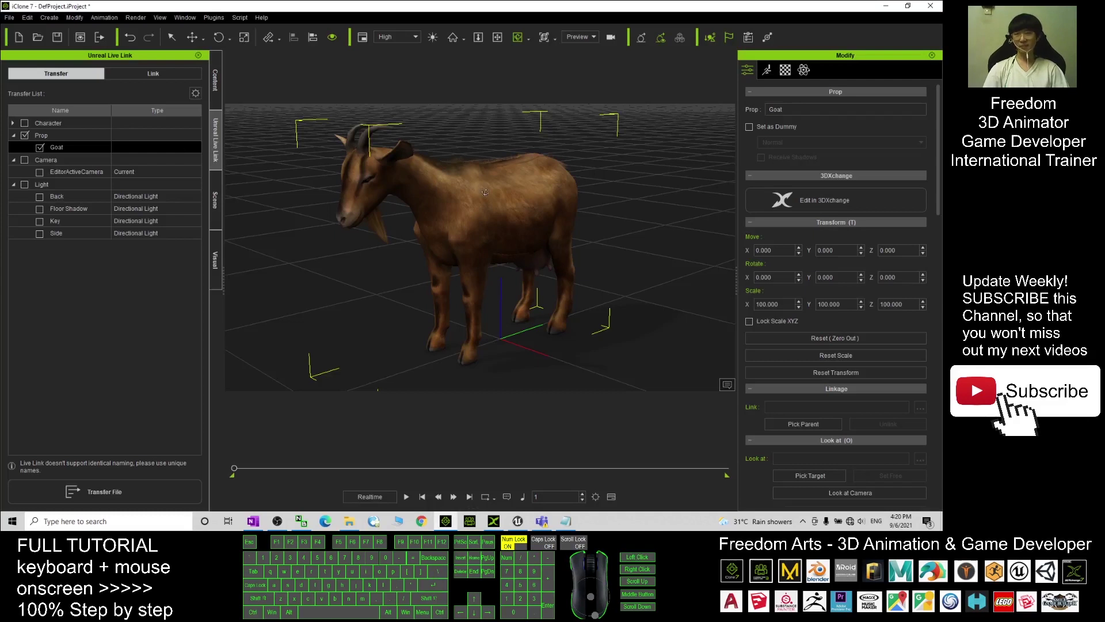
{"action": "left_click", "coordinate": [465, 233]}
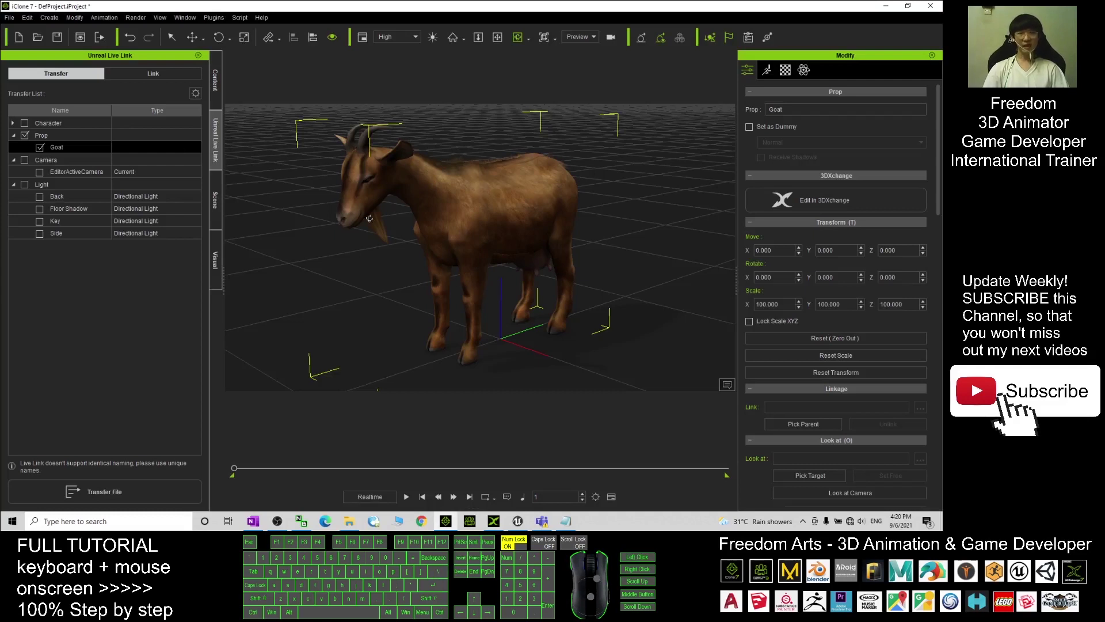
{"action": "left_click", "coordinate": [830, 205]}
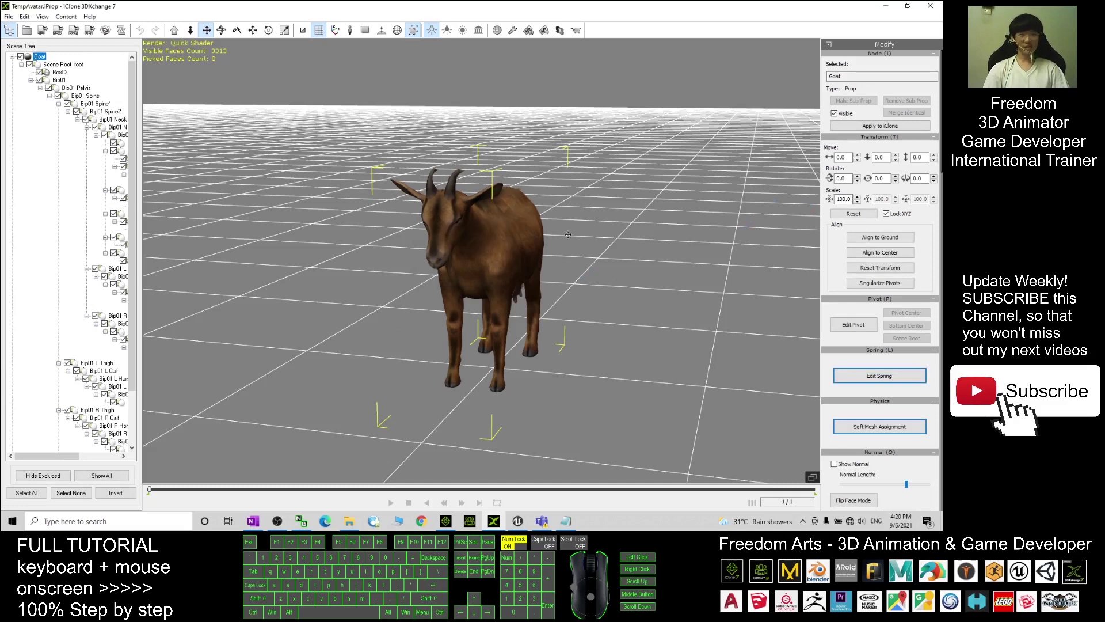
{"action": "left_click_drag", "start_coordinate": [568, 235], "coordinate": [619, 232]}
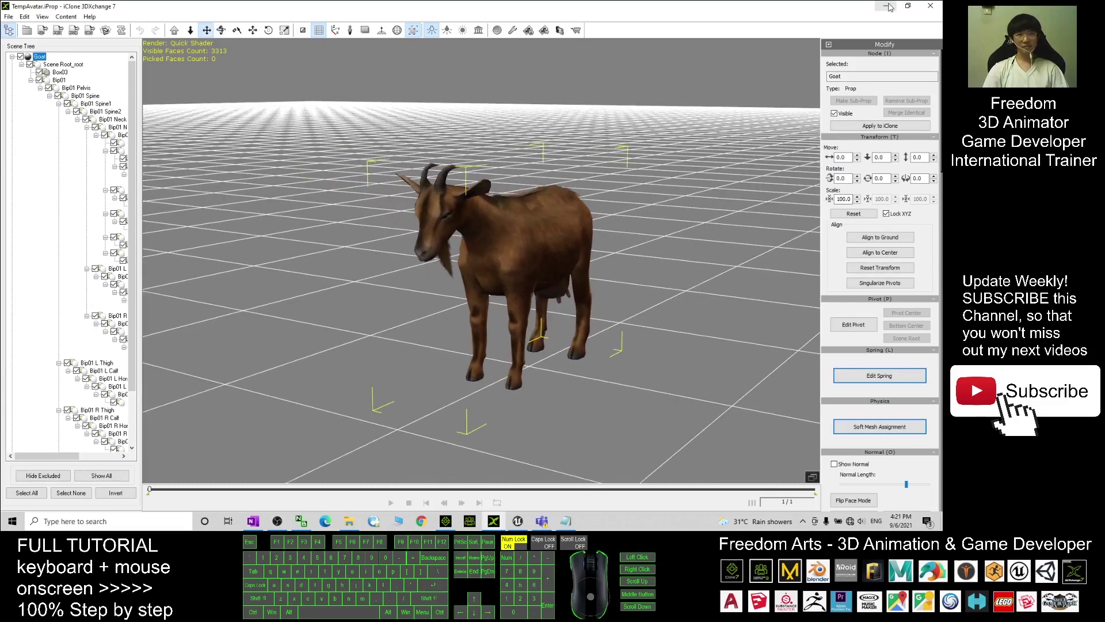
{"action": "left_click", "coordinate": [890, 7]}
{"action": "left_click", "coordinate": [890, 7]}
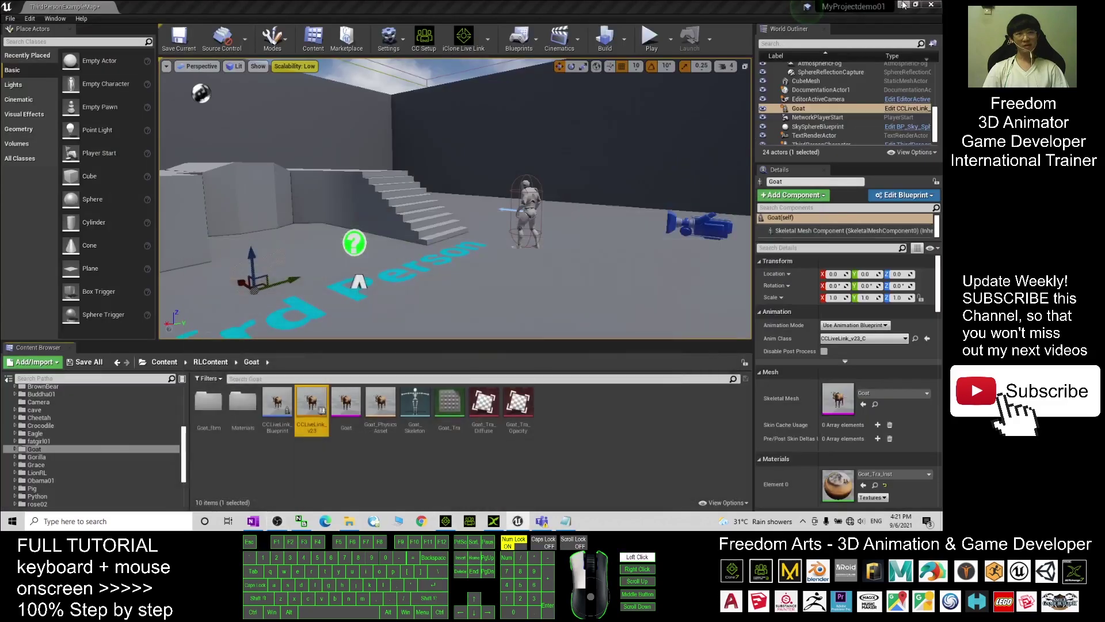
Minimize Unreal and the notes, and resize 3DXchange into a smaller window
{"action": "left_click", "coordinate": [903, 5]}
{"action": "left_click", "coordinate": [744, 229]}
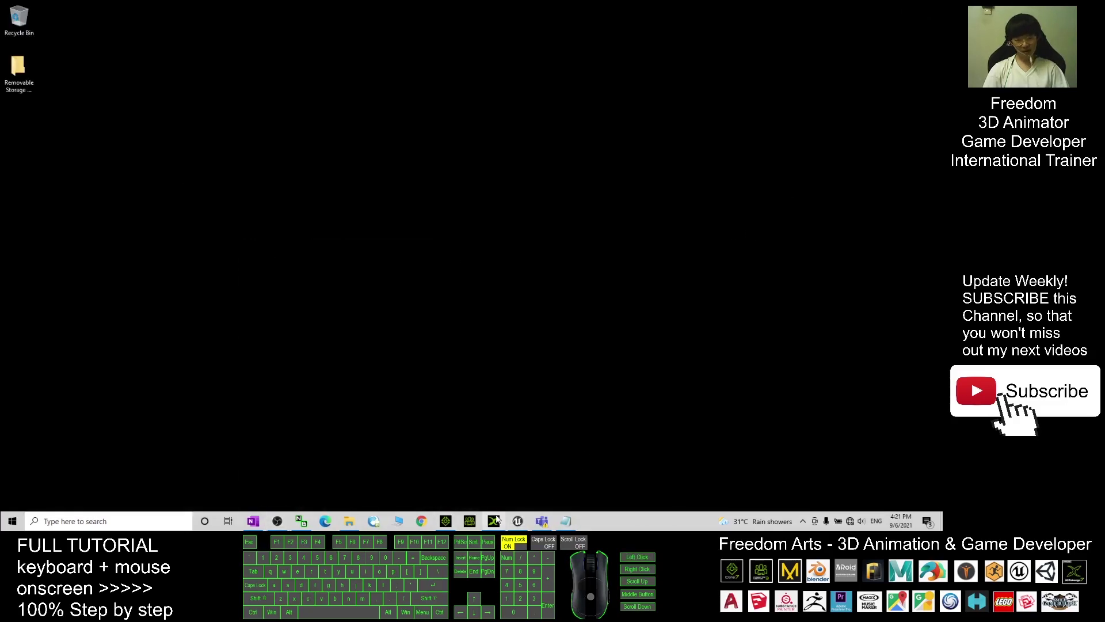
{"action": "left_click", "coordinate": [496, 520]}
{"action": "left_click_drag", "start_coordinate": [398, 22], "coordinate": [637, 58]}
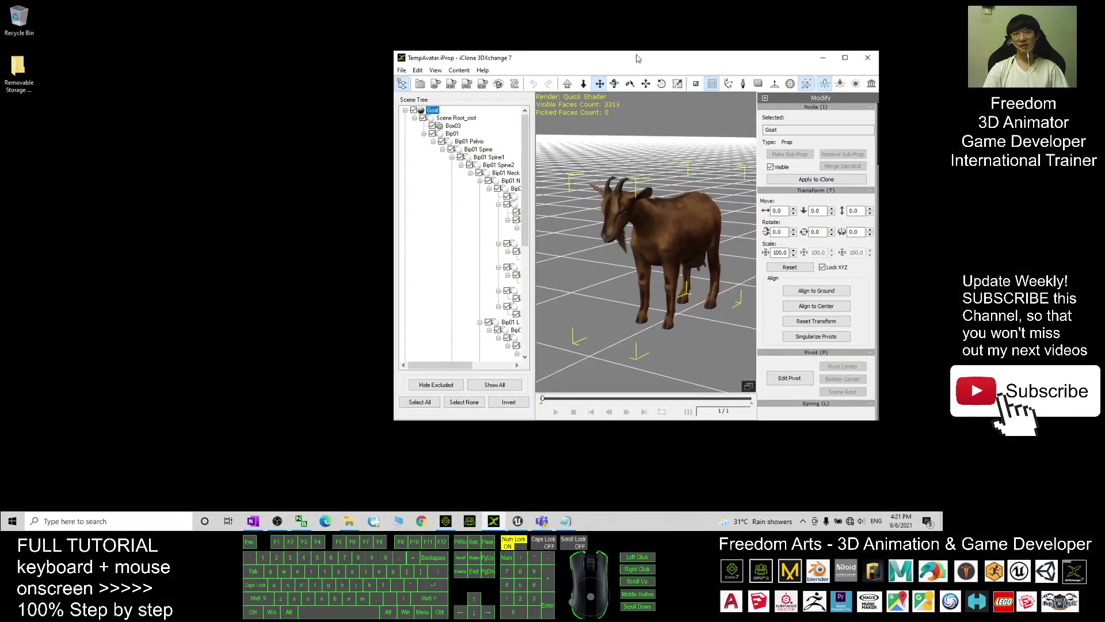
Create a desktop folder named goat01 and open it beside 3DXchange
{"action": "right_click", "coordinate": [24, 198]}
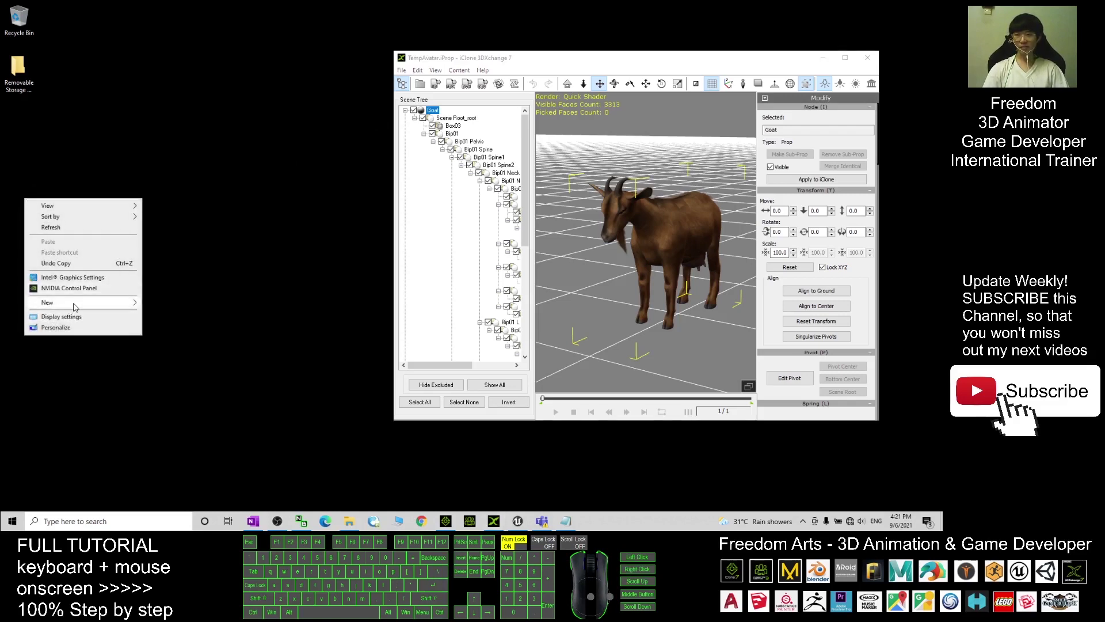
{"action": "mouse_move", "coordinate": [74, 306]}
{"action": "left_click", "coordinate": [167, 306]}
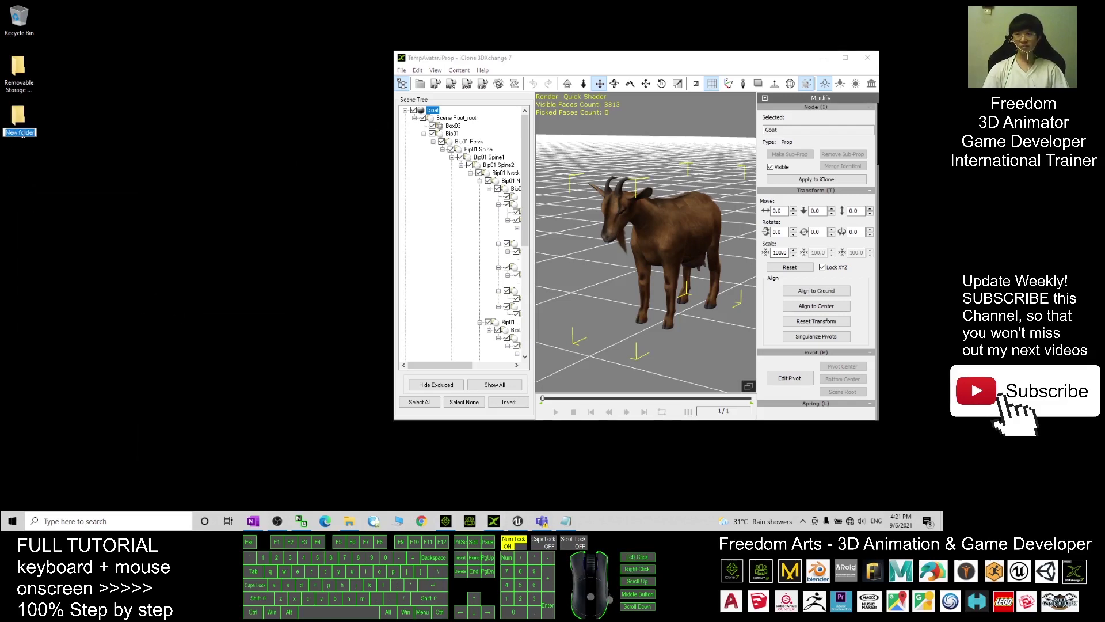
{"action": "type", "text": "goat01"}
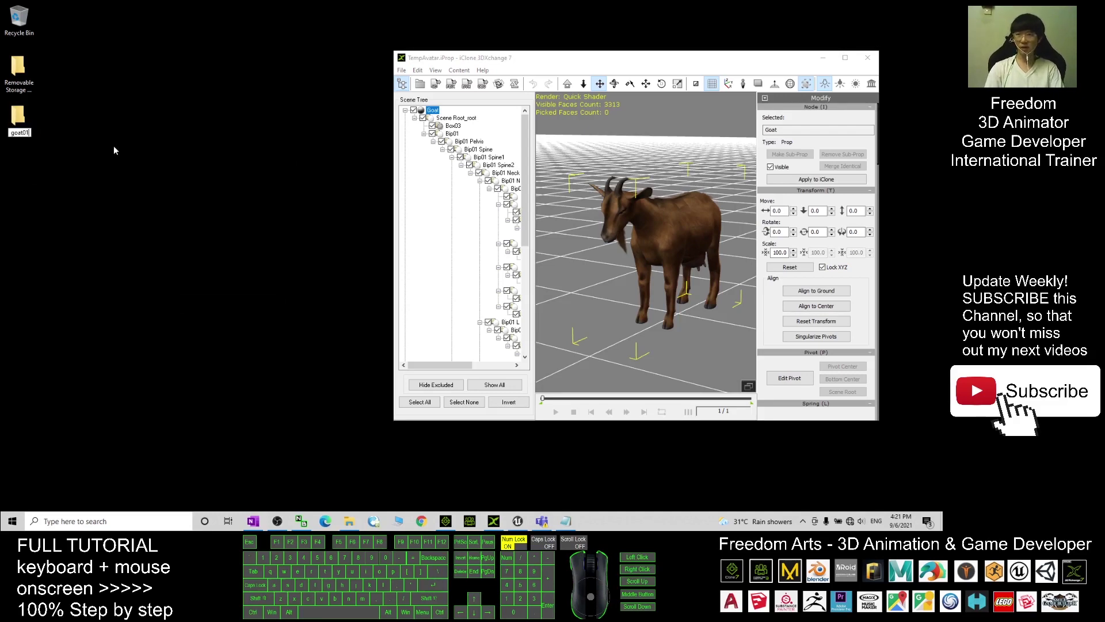
{"action": "key", "text": "Return"}
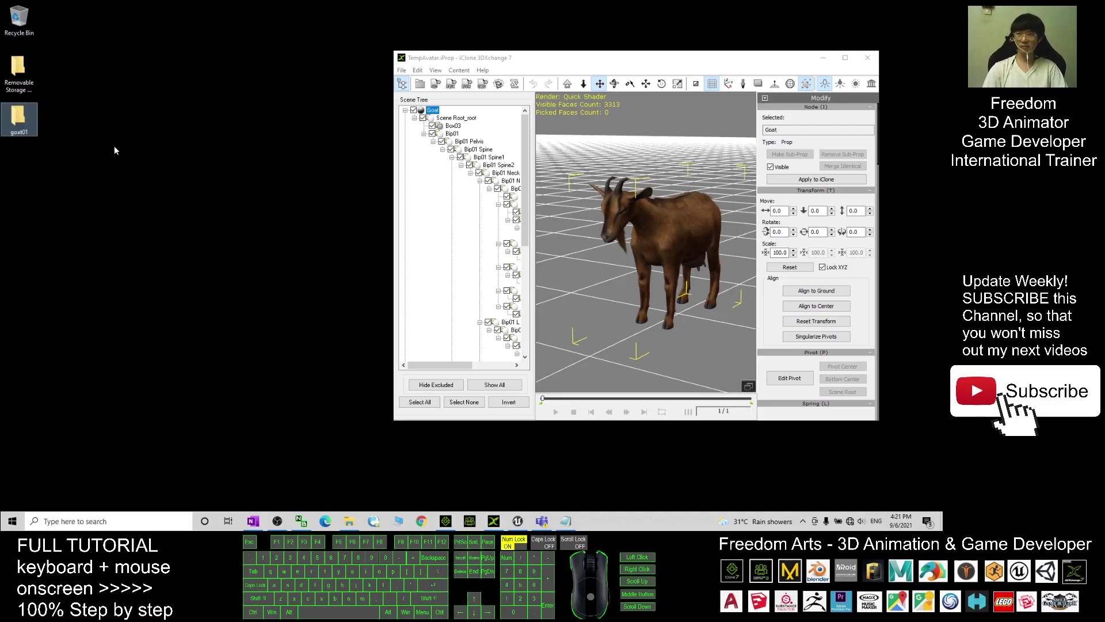
{"action": "double_click", "coordinate": [23, 119]}
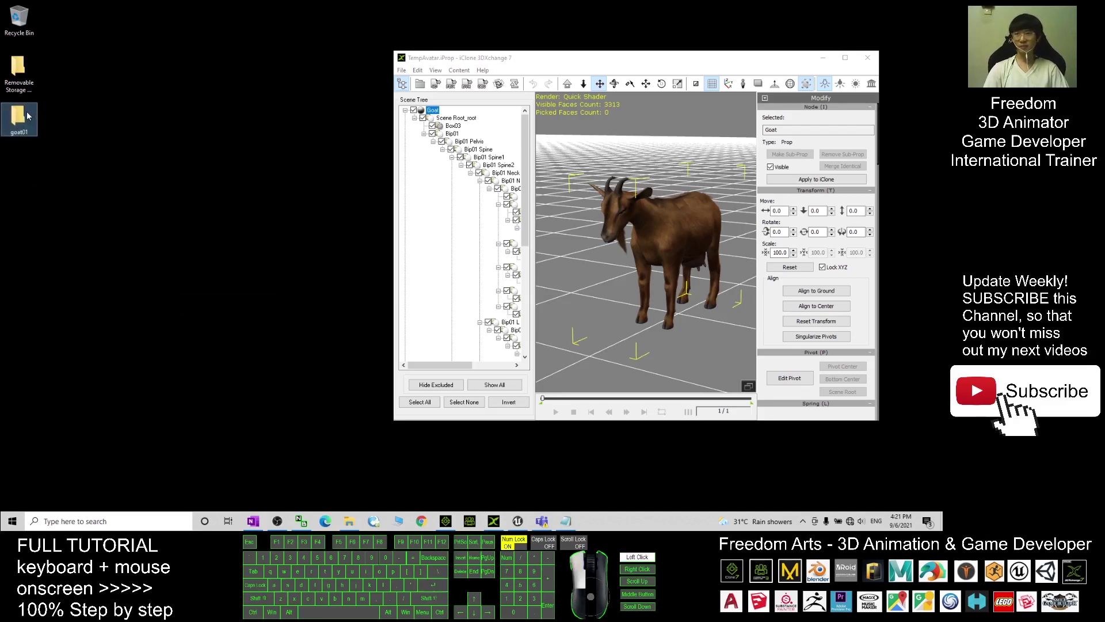
{"action": "left_click_drag", "start_coordinate": [470, 113], "coordinate": [234, 122]}
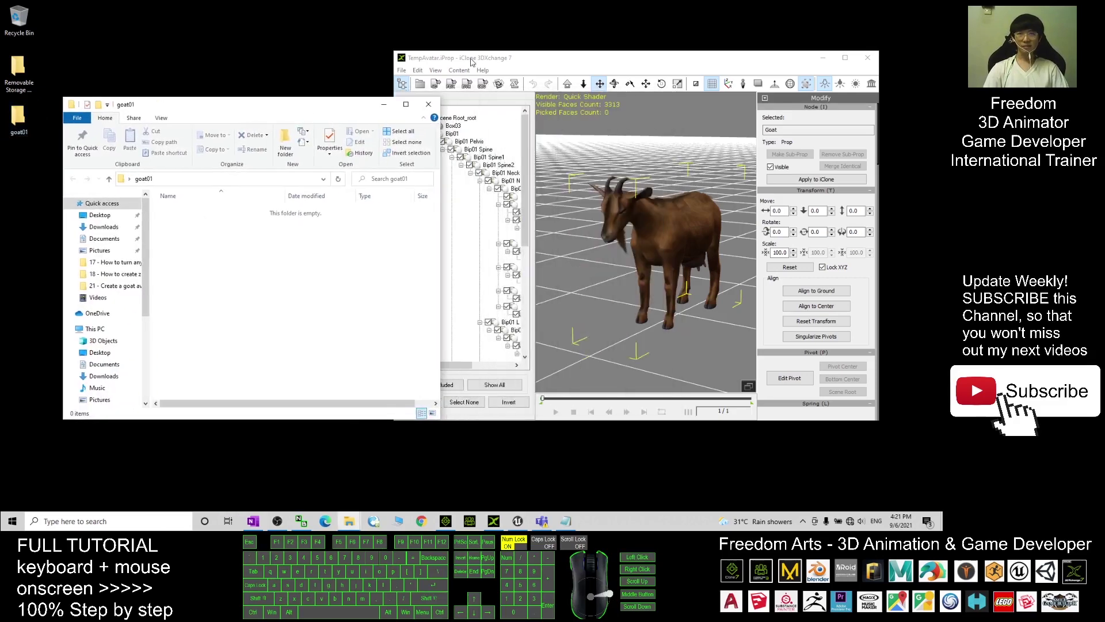
{"action": "left_click_drag", "start_coordinate": [478, 64], "coordinate": [499, 80]}
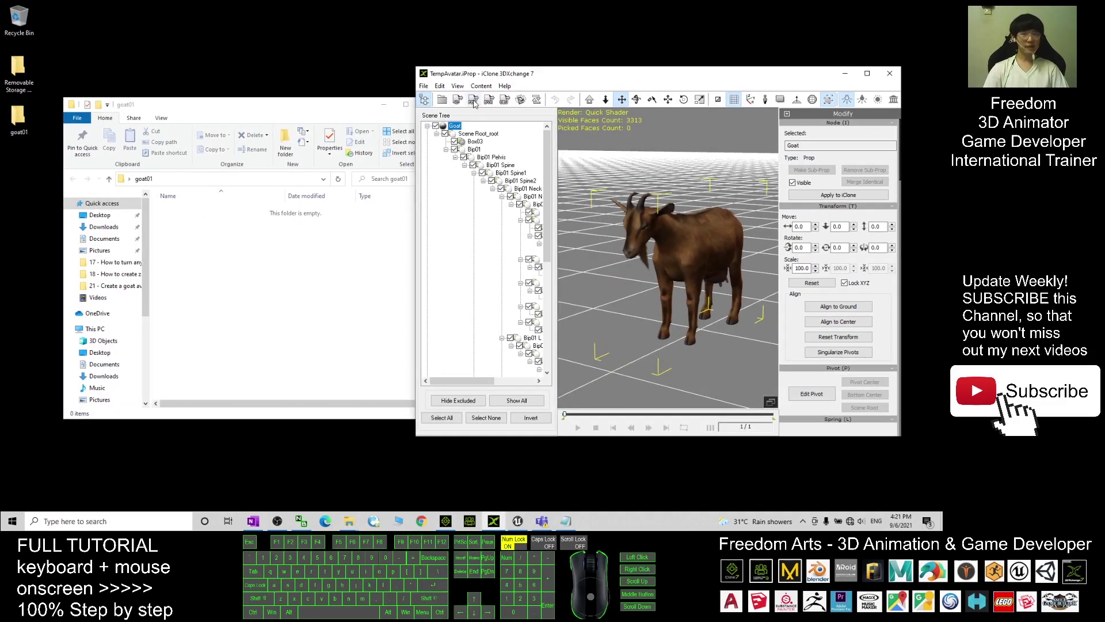
Set the FBX export to the GameEngine_Unreal preset with animation excluded
{"action": "left_click", "coordinate": [473, 103]}
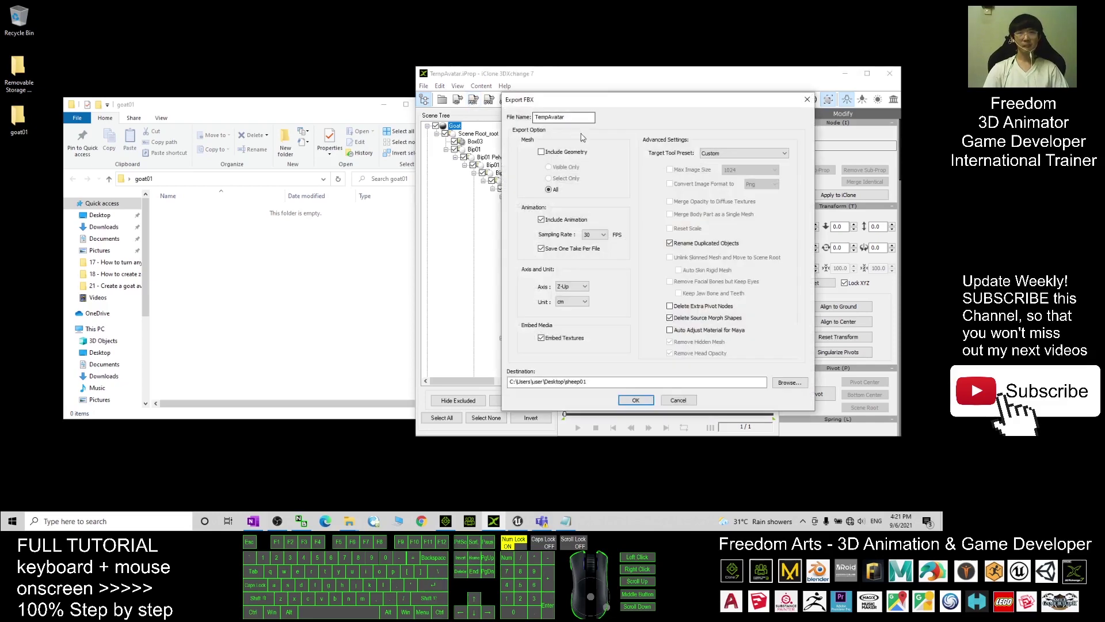
{"action": "left_click", "coordinate": [722, 154]}
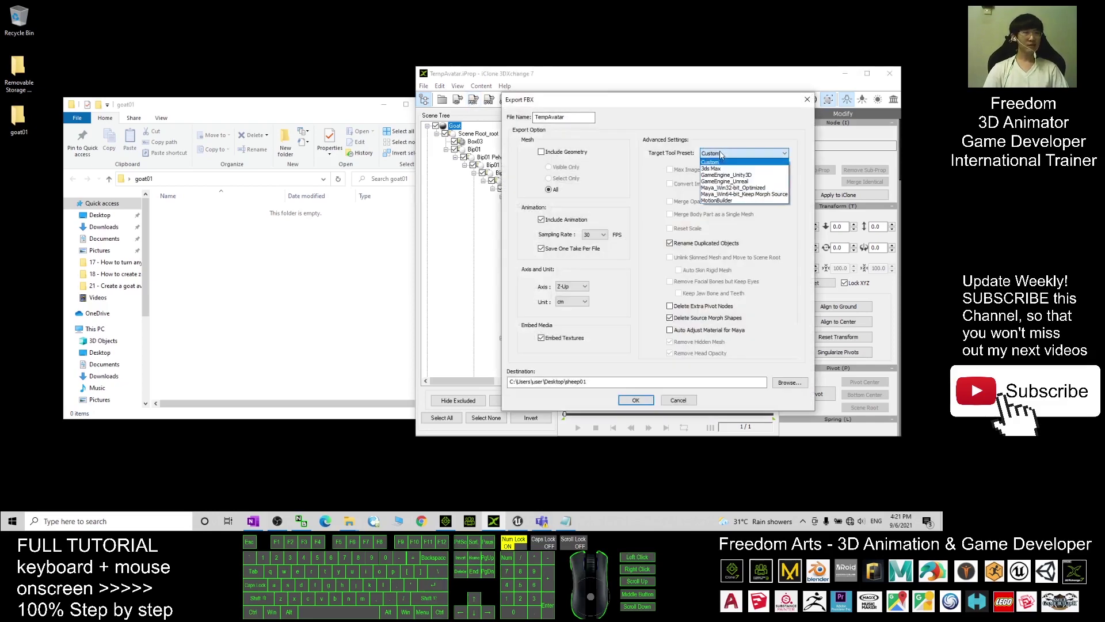
{"action": "left_click", "coordinate": [724, 181]}
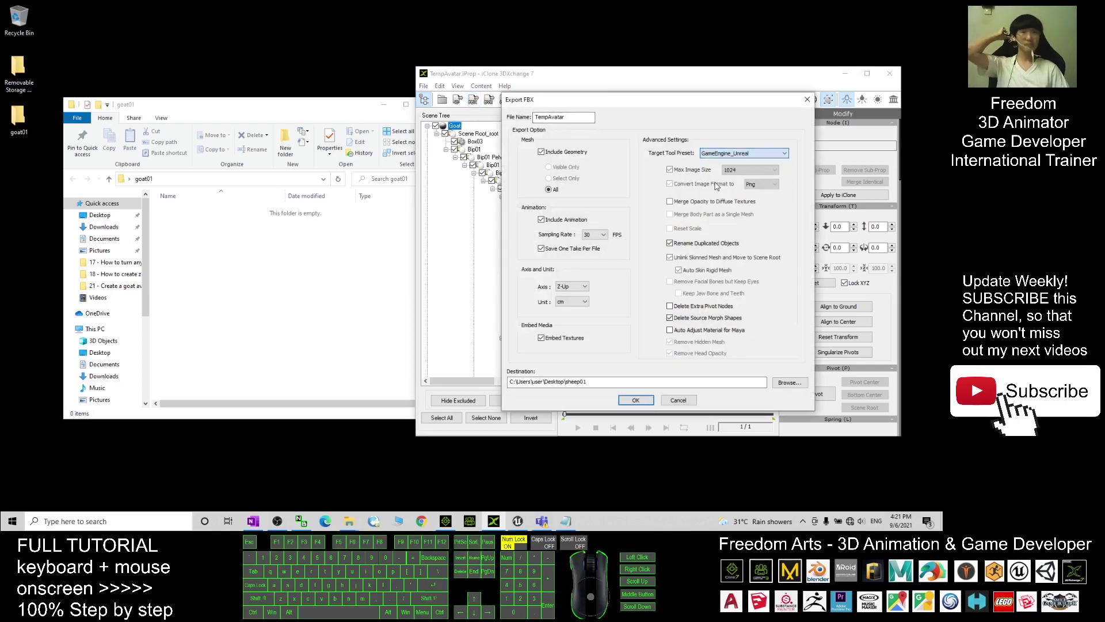
{"action": "left_click", "coordinate": [547, 222]}
Export the mesh as goat01.fbx into the desktop goat01 folder and confirm the messages
{"action": "left_click", "coordinate": [176, 179]}
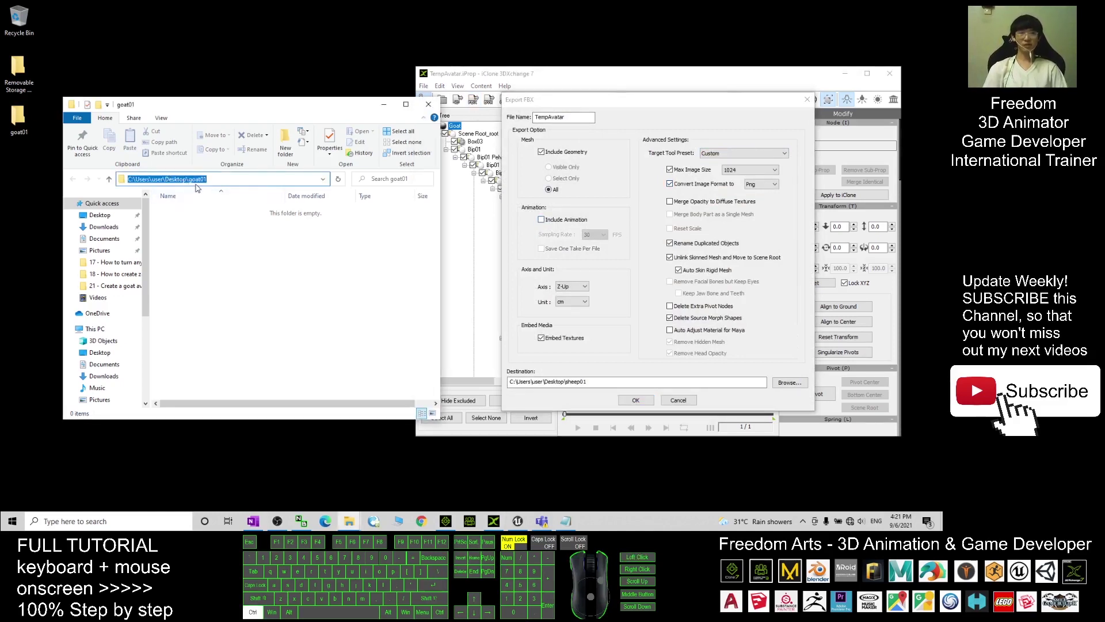
{"action": "key", "text": "ctrl+c"}
{"action": "left_click", "coordinate": [604, 383]}
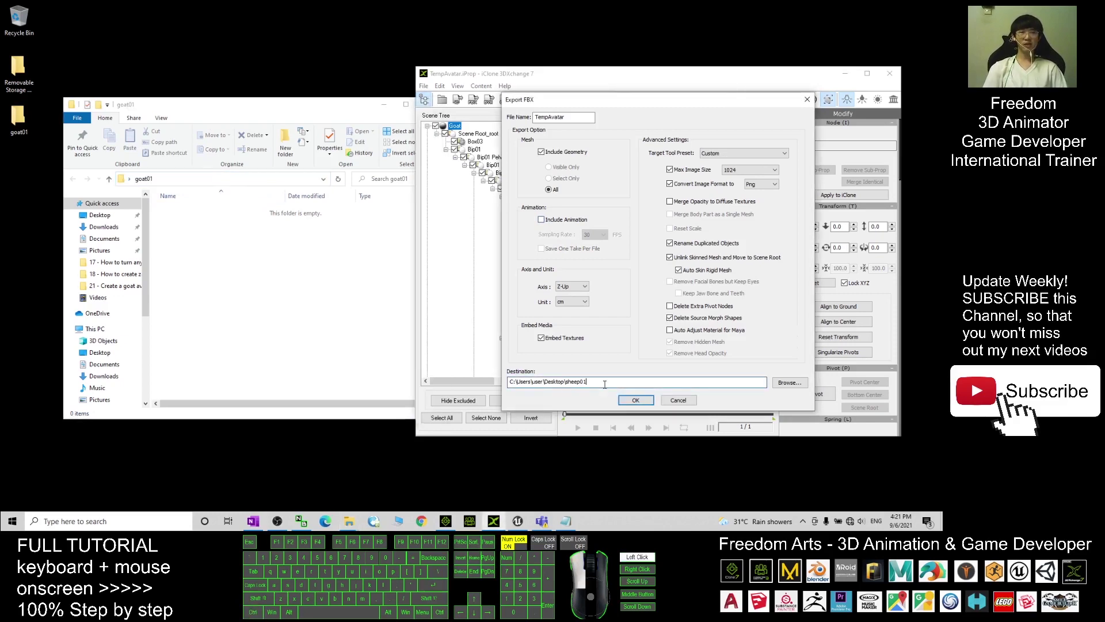
{"action": "triple_click", "coordinate": [544, 381]}
{"action": "key", "text": "ctrl+v"}
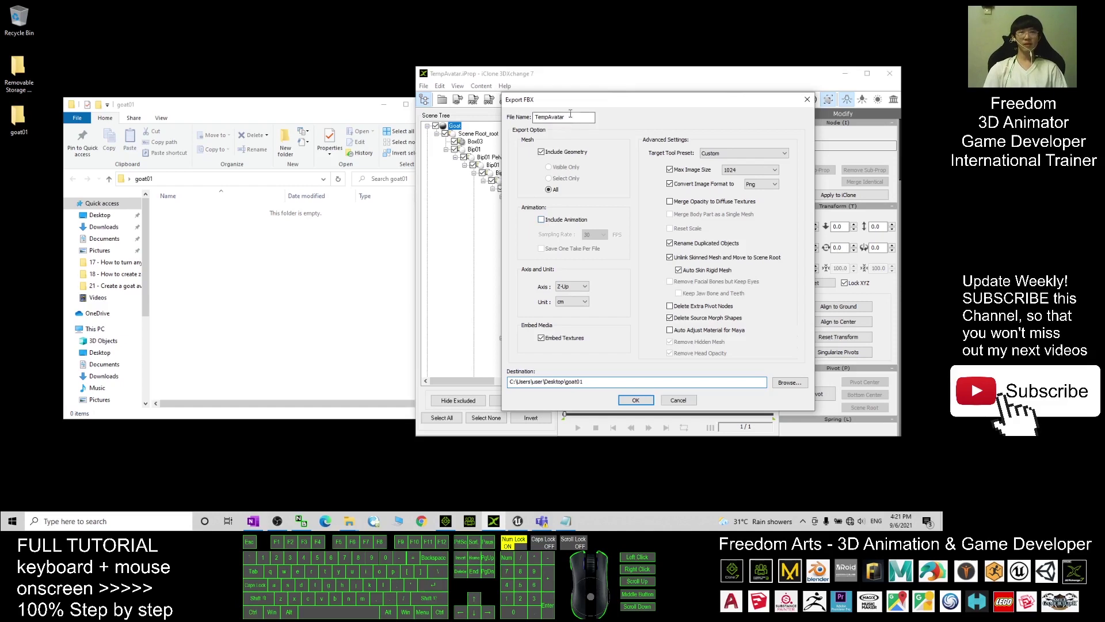
{"action": "double_click", "coordinate": [549, 118]}
{"action": "type", "text": "g"}
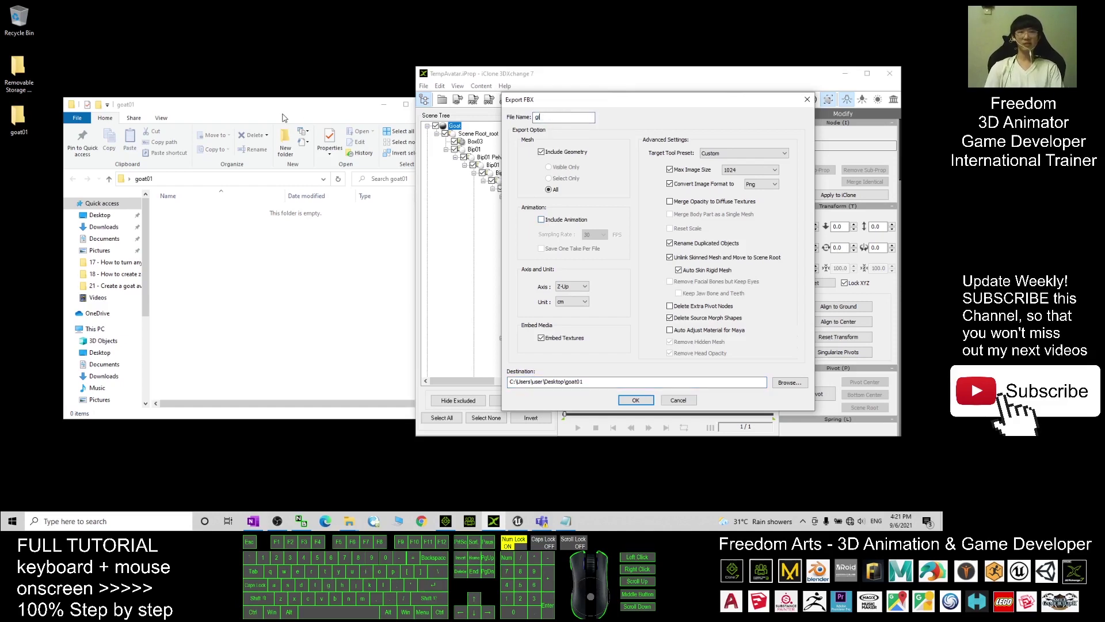
{"action": "type", "text": "goat01"}
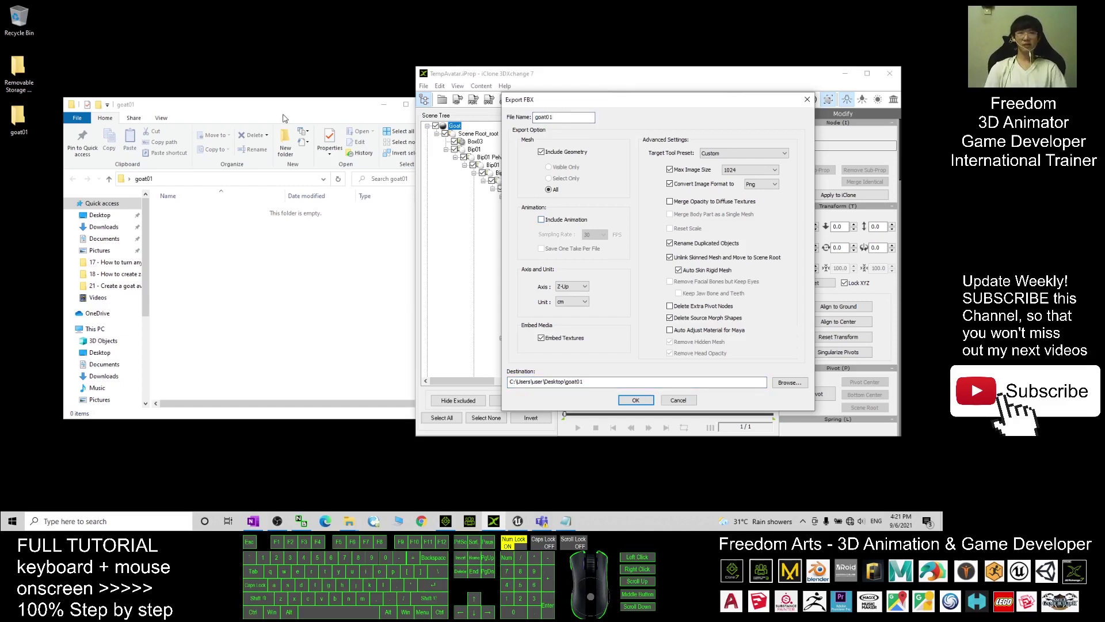
{"action": "left_click", "coordinate": [635, 400]}
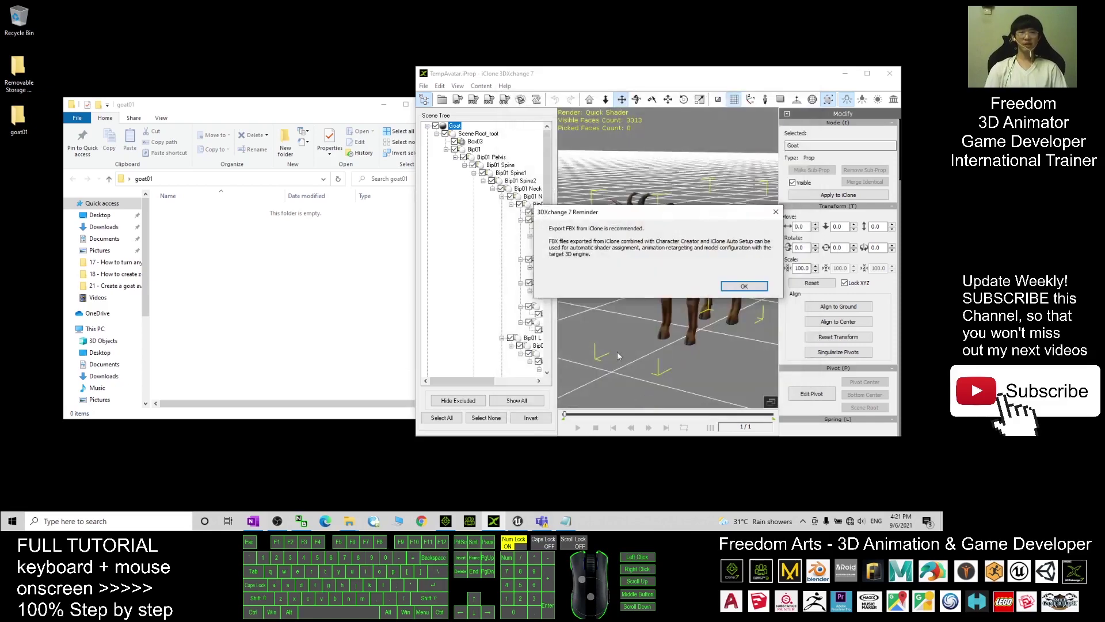
{"action": "left_click", "coordinate": [729, 288]}
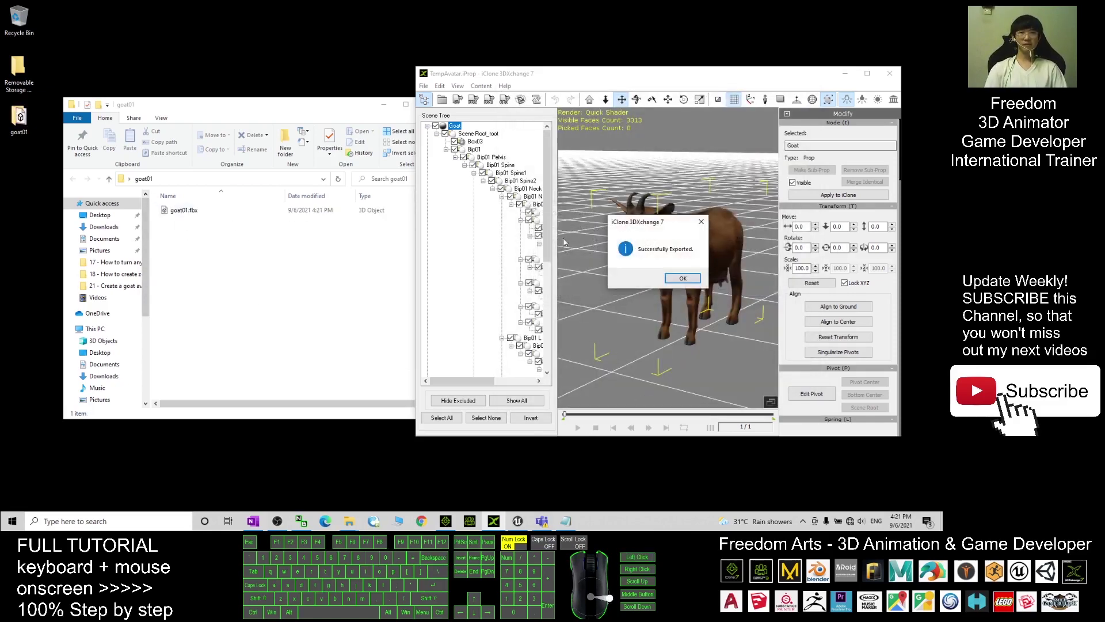
{"action": "left_click", "coordinate": [684, 278]}
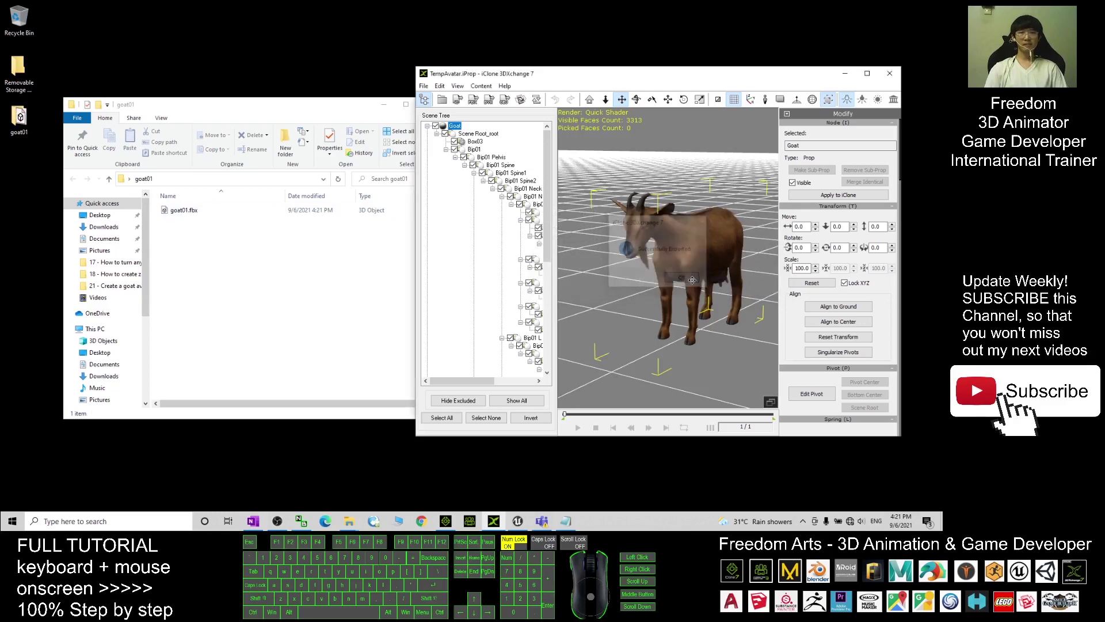
Export the Eat, Idle and Walk animations as FBX using GameEngine_Unreal, geometry excluded
{"action": "left_click", "coordinate": [474, 101]}
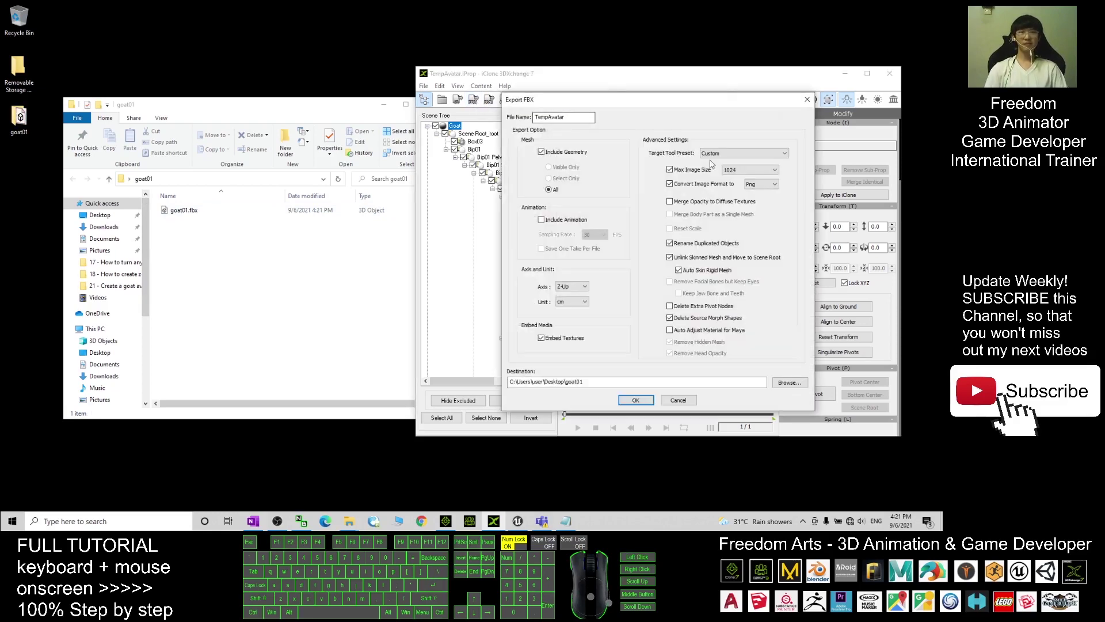
{"action": "left_click", "coordinate": [736, 153]}
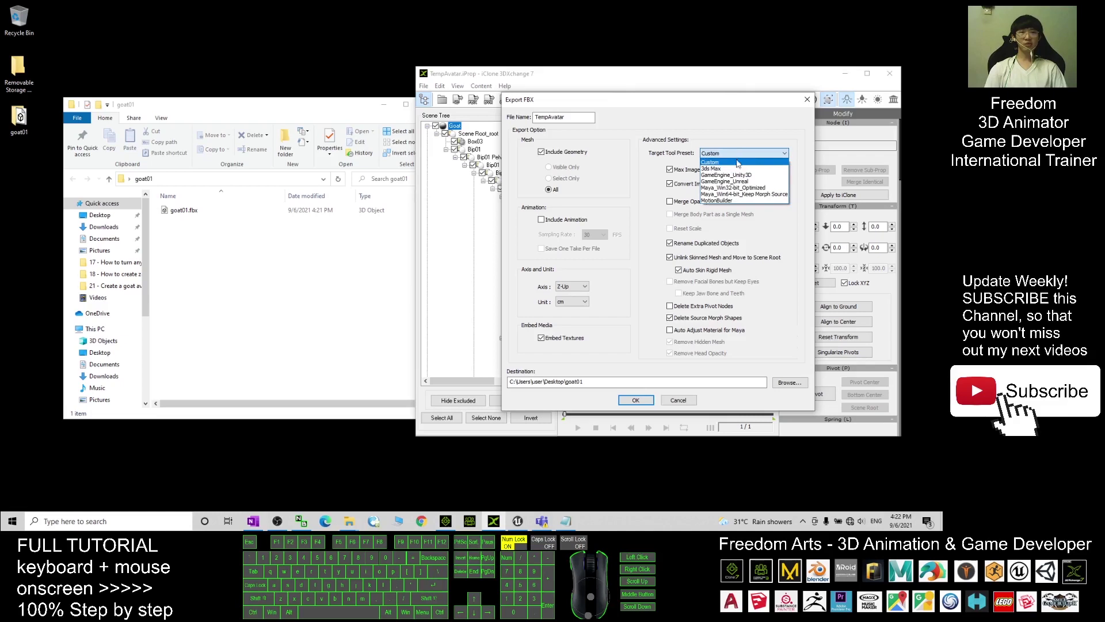
{"action": "left_click", "coordinate": [732, 182]}
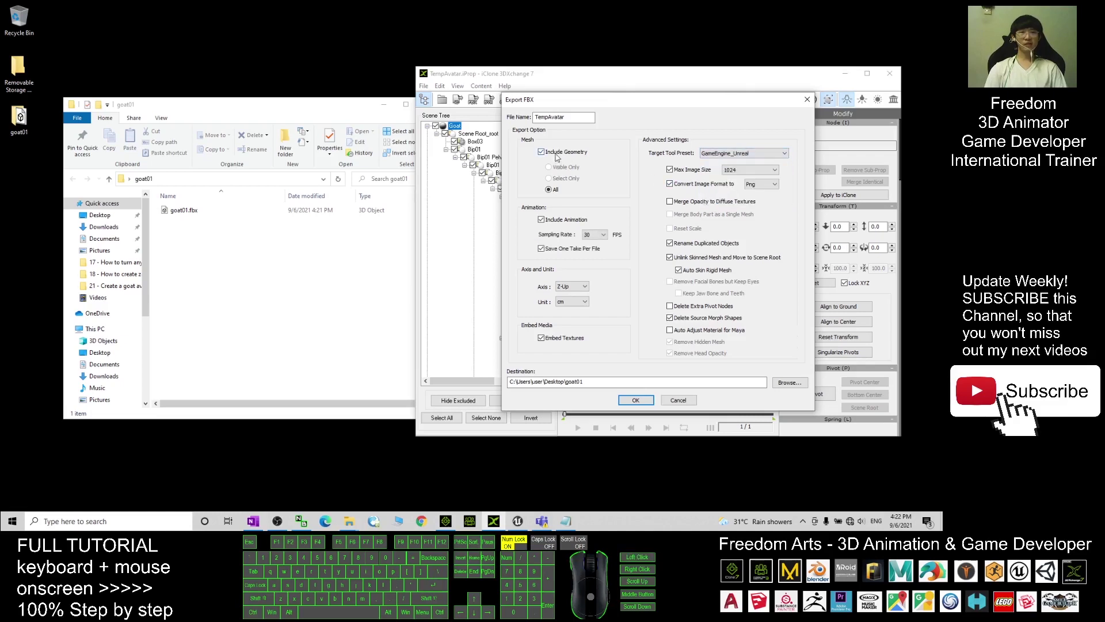
{"action": "left_click", "coordinate": [550, 153]}
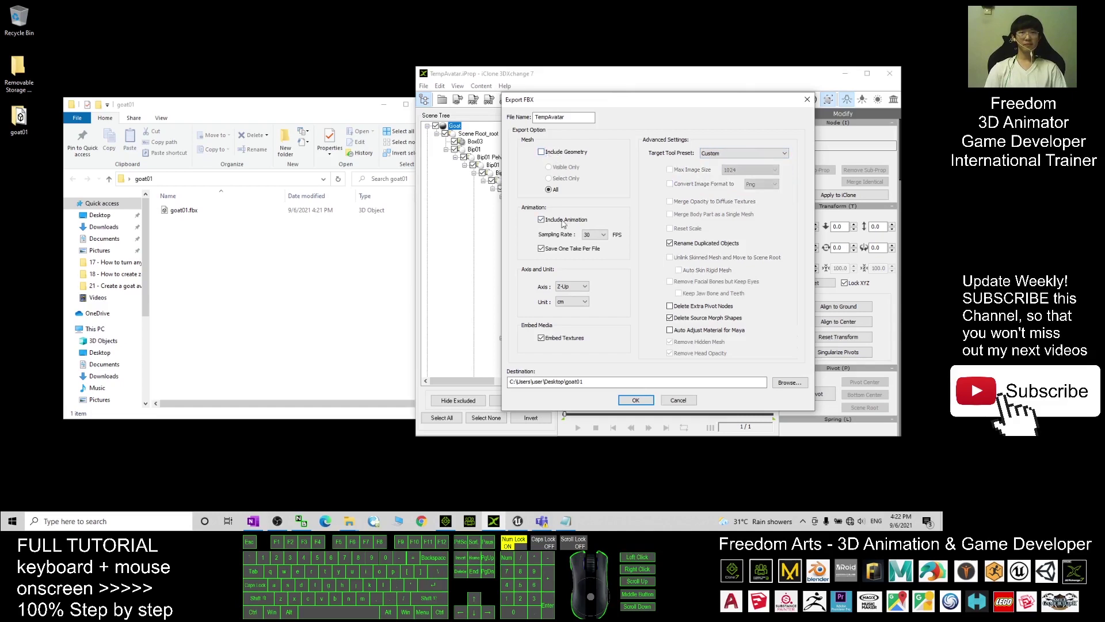
{"action": "double_click", "coordinate": [555, 117]}
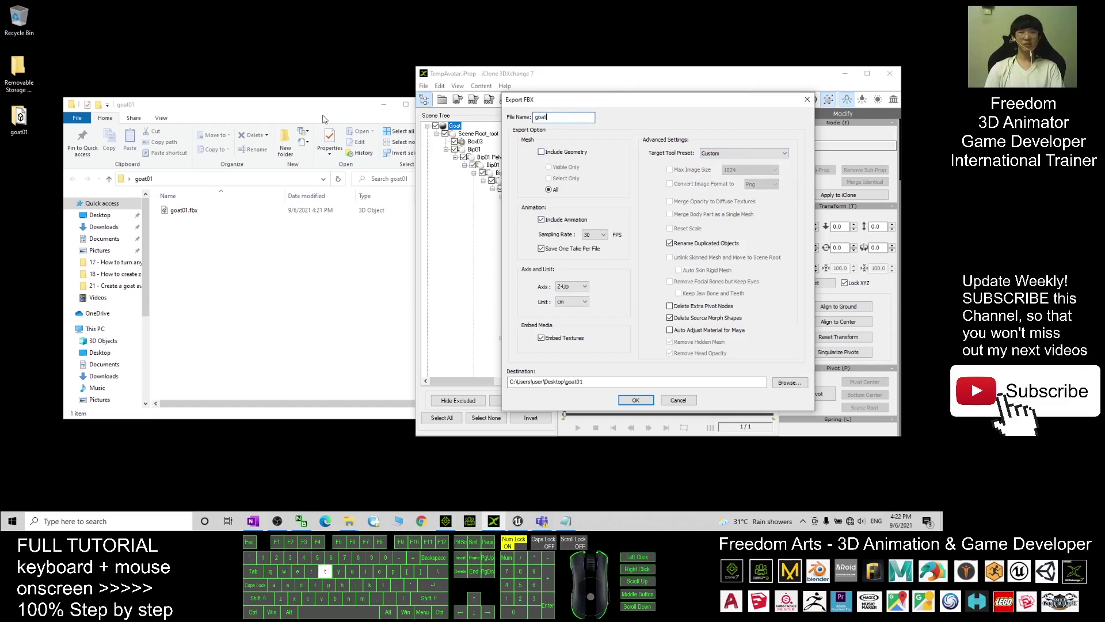
{"action": "left_click", "coordinate": [644, 404]}
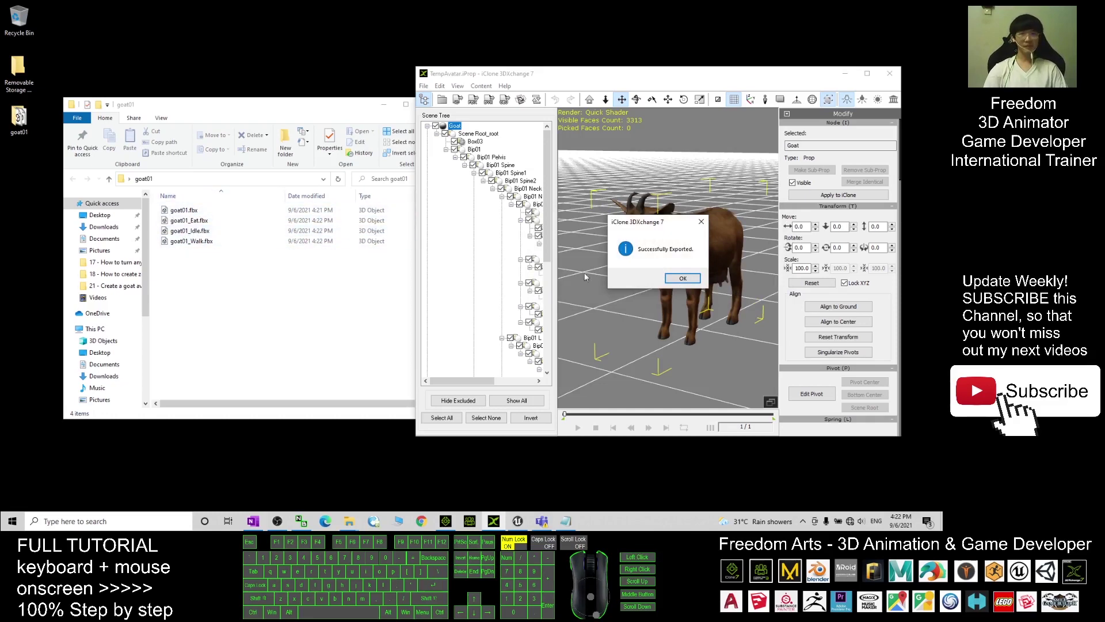
{"action": "left_click", "coordinate": [678, 278]}
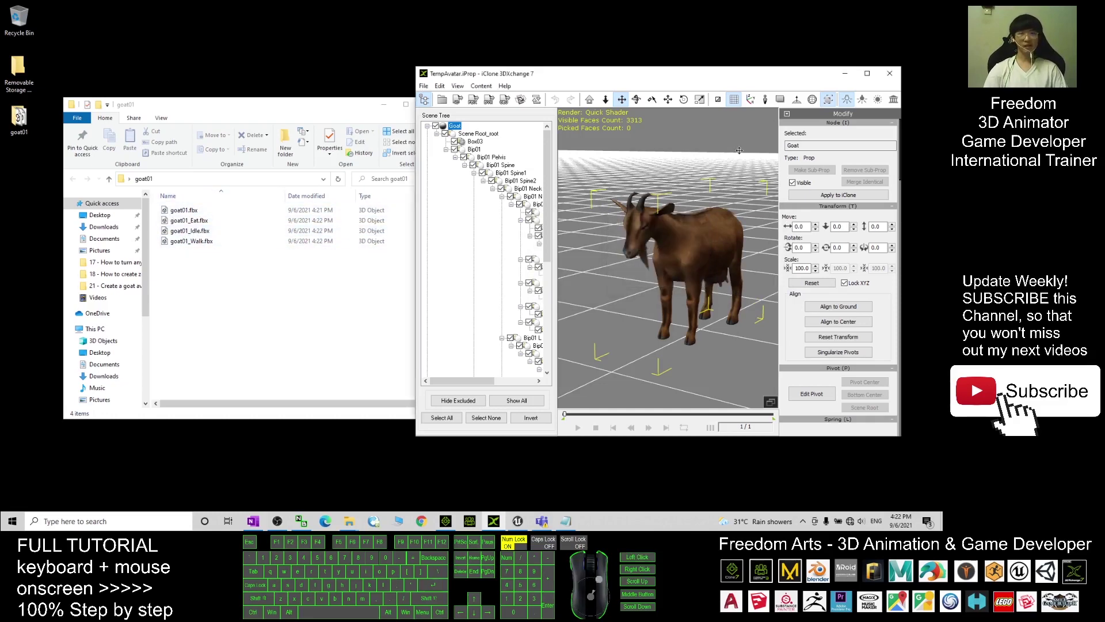
{"action": "left_click", "coordinate": [845, 74]}
In Unreal's Content Browser, create a goat01 folder inside Content > Animals
{"action": "left_click", "coordinate": [520, 521]}
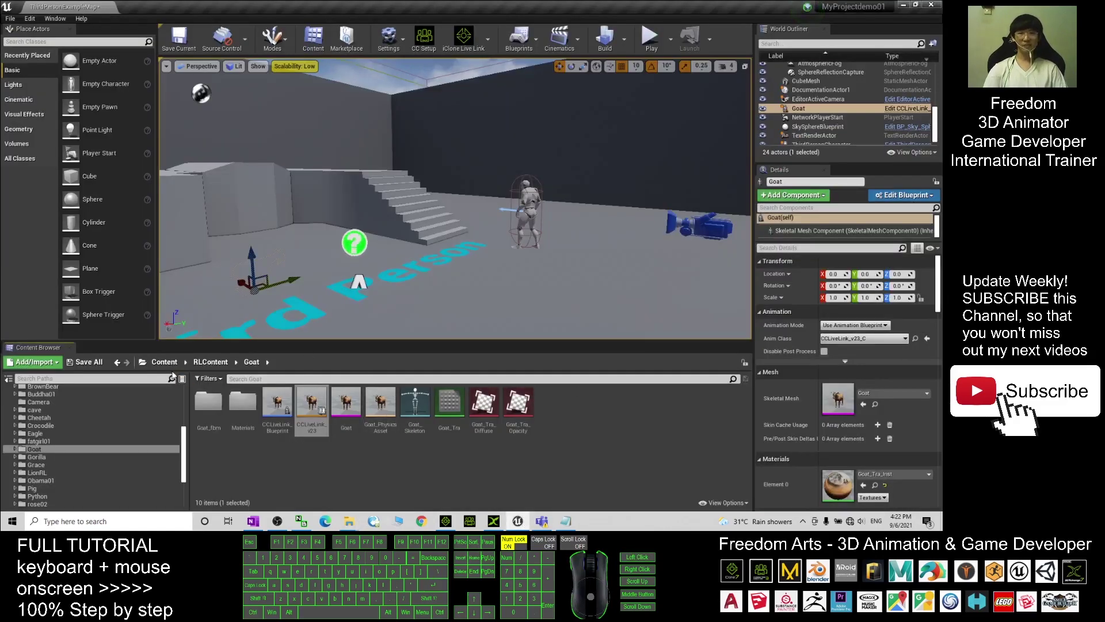
{"action": "left_click", "coordinate": [171, 364]}
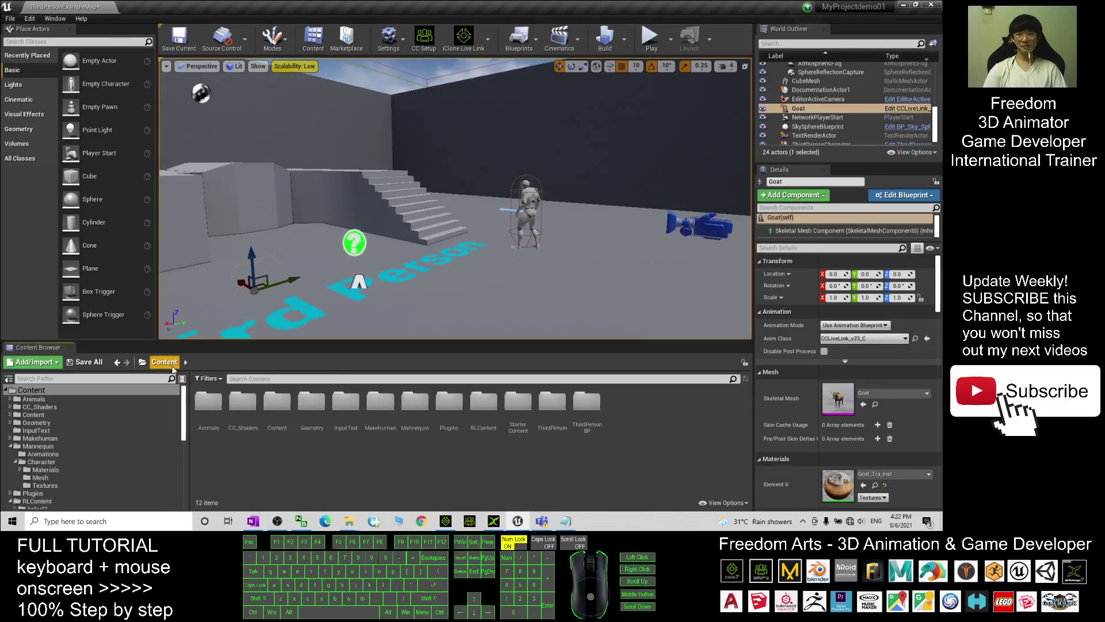
{"action": "double_click", "coordinate": [208, 410]}
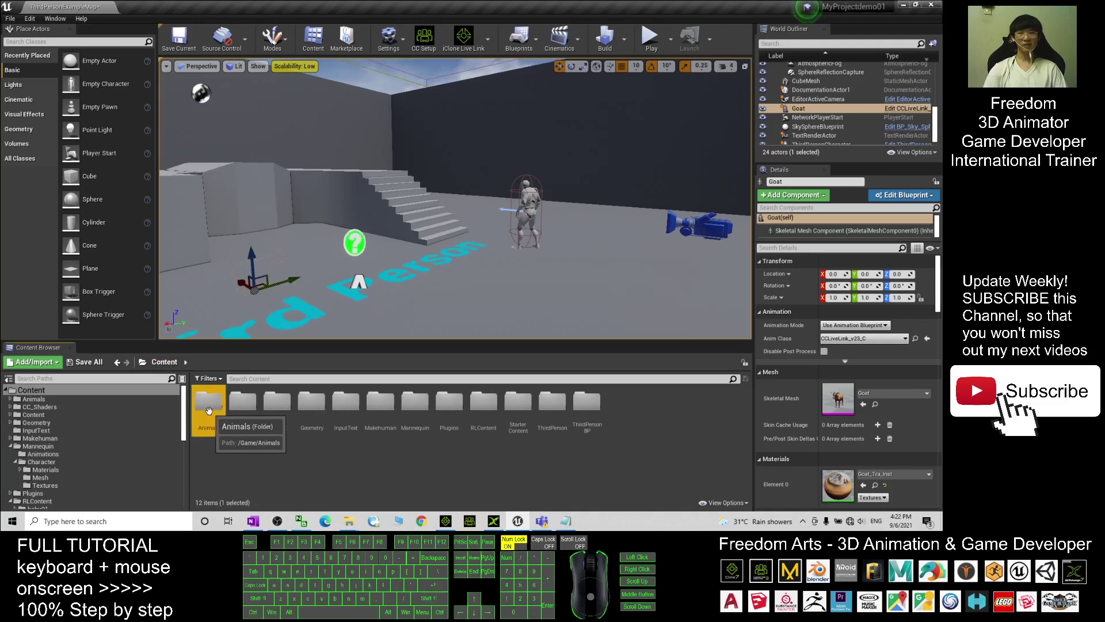
{"action": "right_click", "coordinate": [304, 474]}
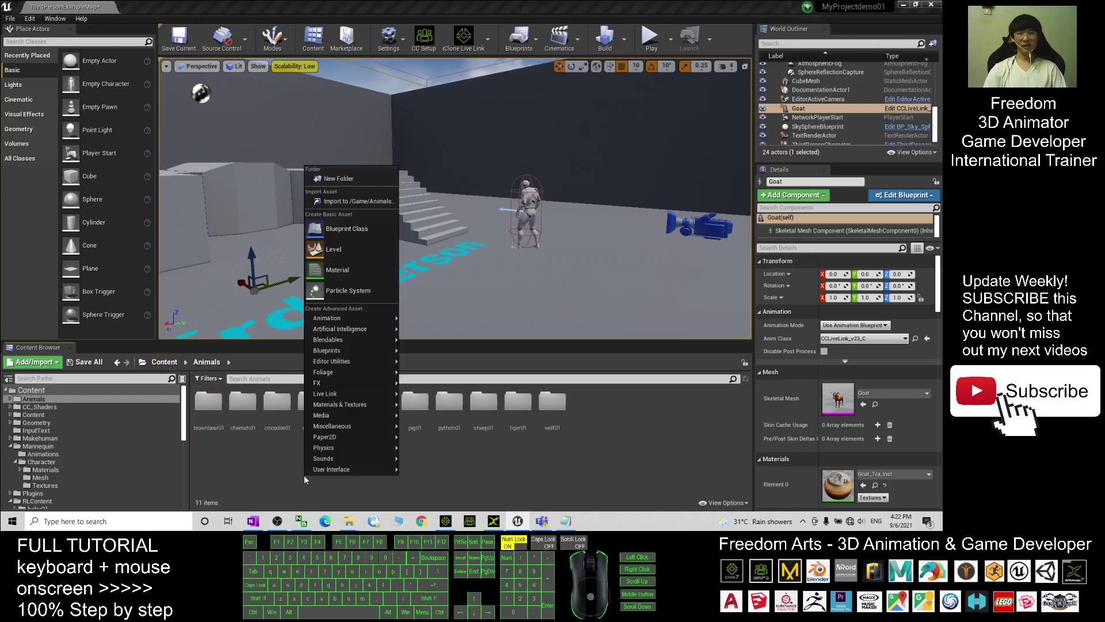
{"action": "left_click", "coordinate": [342, 181]}
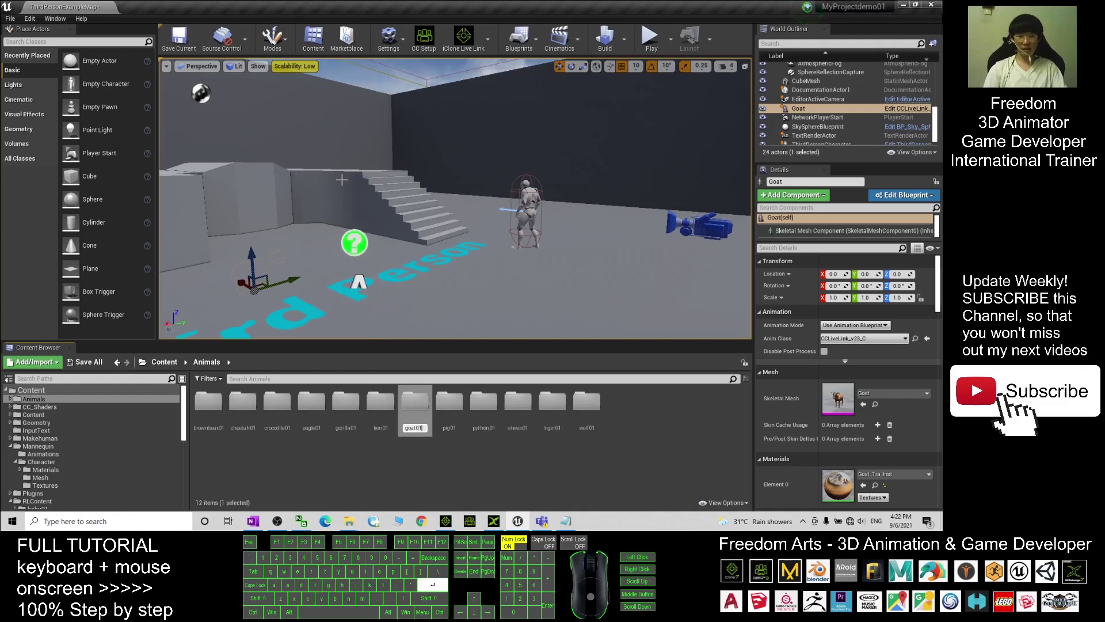
{"action": "type", "text": "goat01"}
{"action": "key", "text": "Return"}
{"action": "key", "text": "Return"}
Drag goat01.fbx from the desktop folder into Unreal's goat01 folder and import all
{"action": "left_click", "coordinate": [916, 5]}
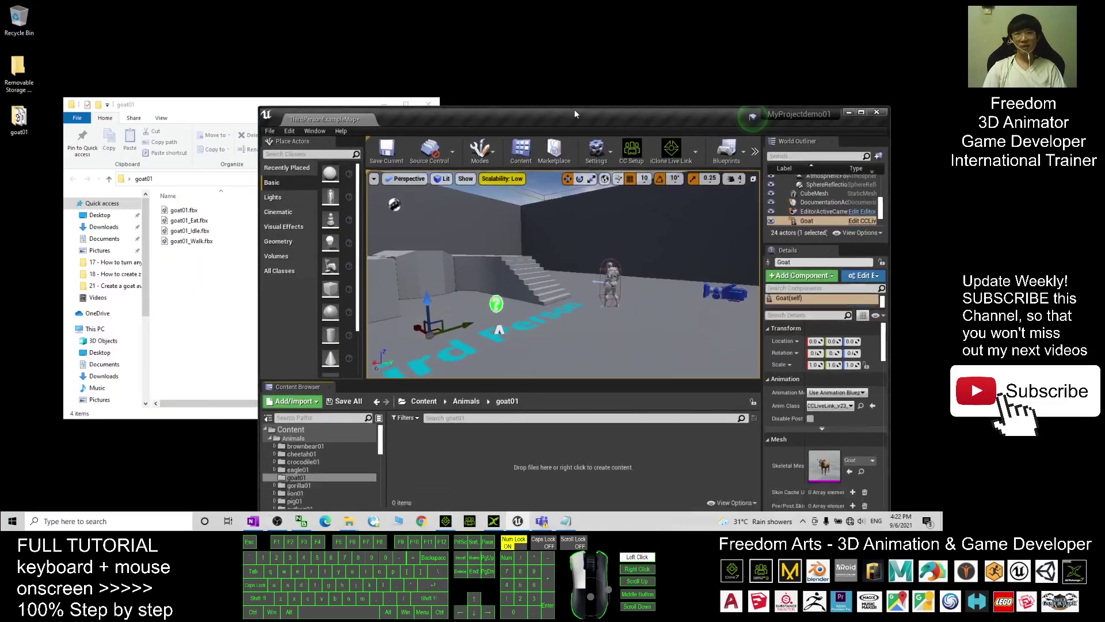
{"action": "left_click", "coordinate": [126, 378]}
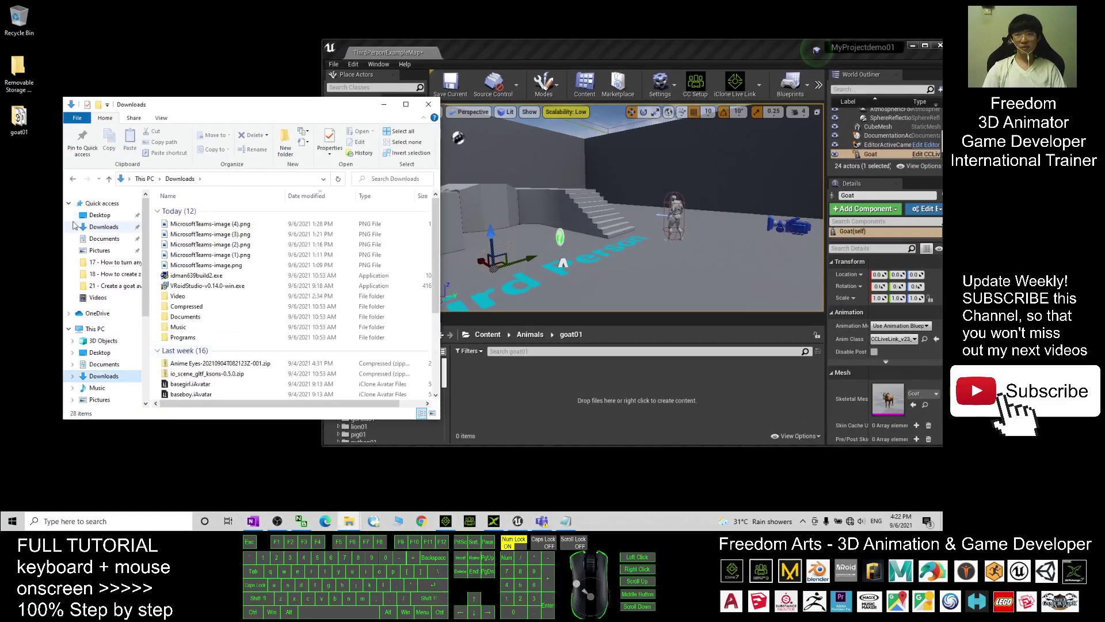
{"action": "left_click", "coordinate": [72, 179]}
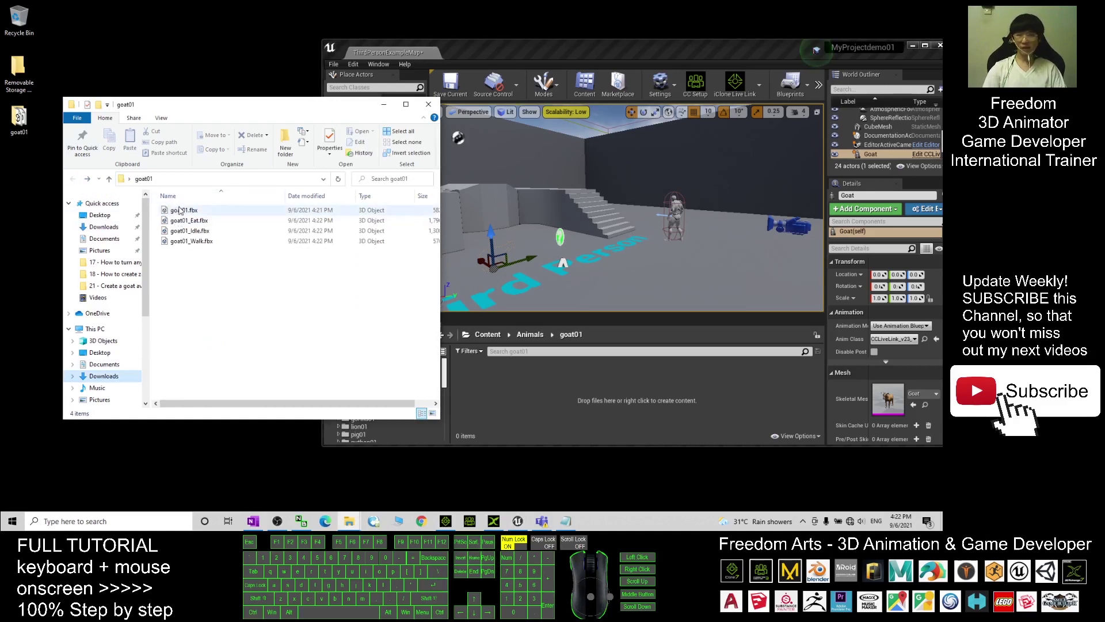
{"action": "left_click_drag", "start_coordinate": [175, 212], "coordinate": [550, 383]}
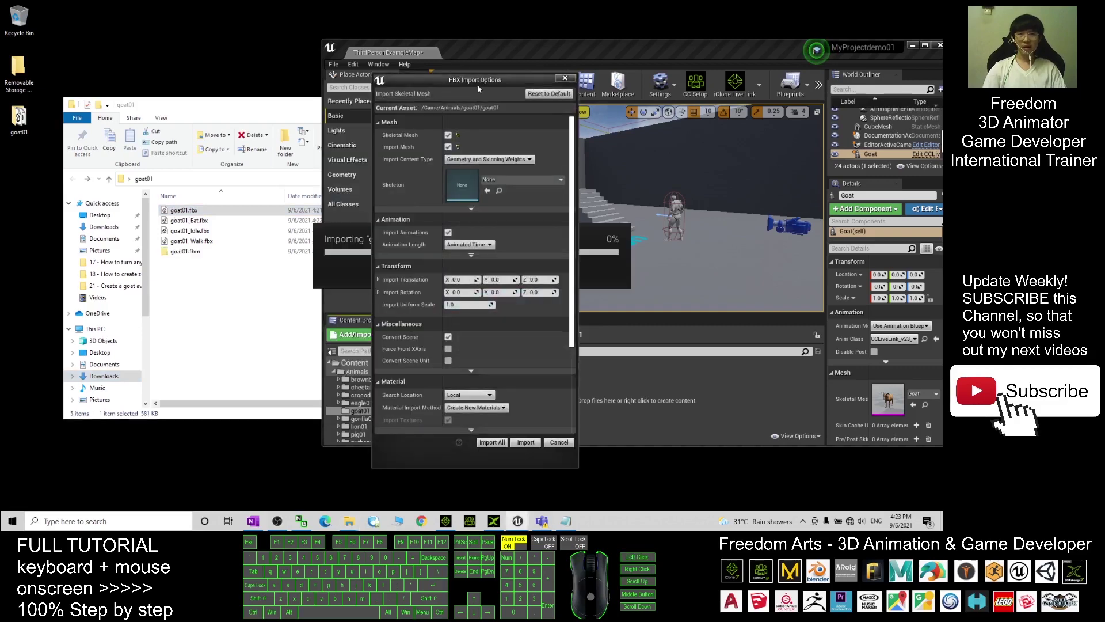
{"action": "left_click", "coordinate": [491, 443]}
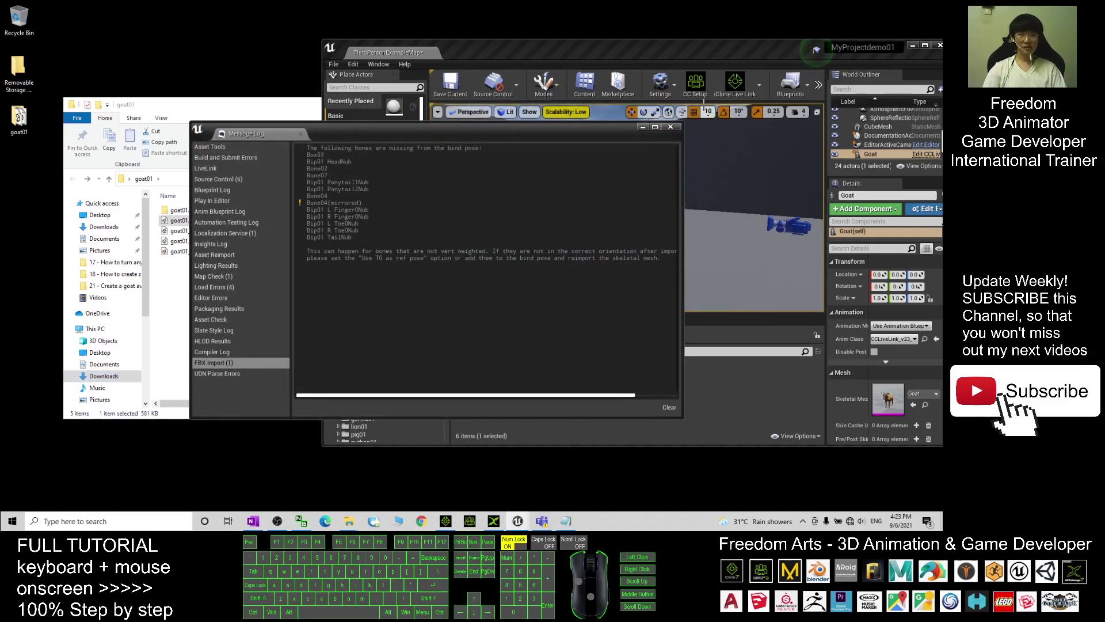
{"action": "left_click", "coordinate": [674, 131]}
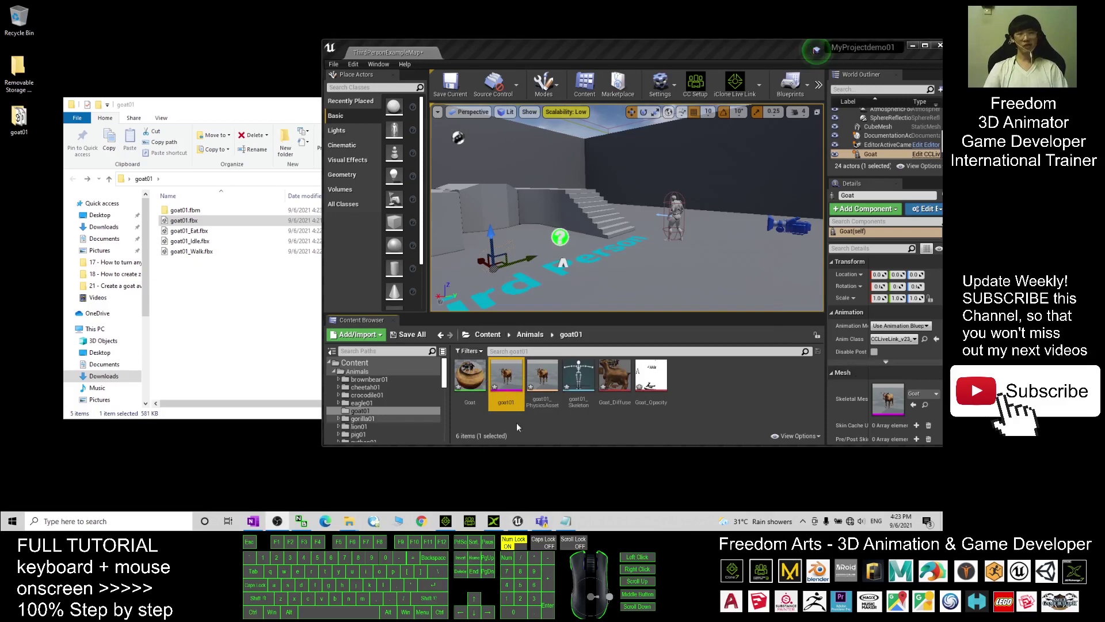
Assign the Goat_Tra_Inst material to goat01's Element 0 slot and save the mesh
{"action": "double_click", "coordinate": [506, 391]}
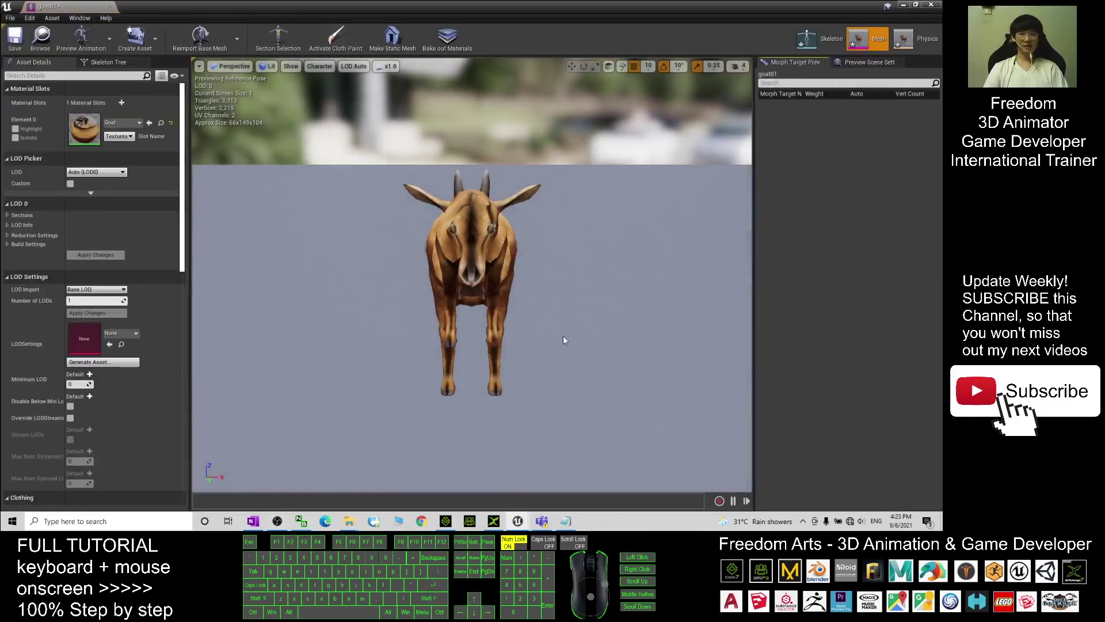
{"action": "left_click_drag", "start_coordinate": [564, 340], "coordinate": [644, 351]}
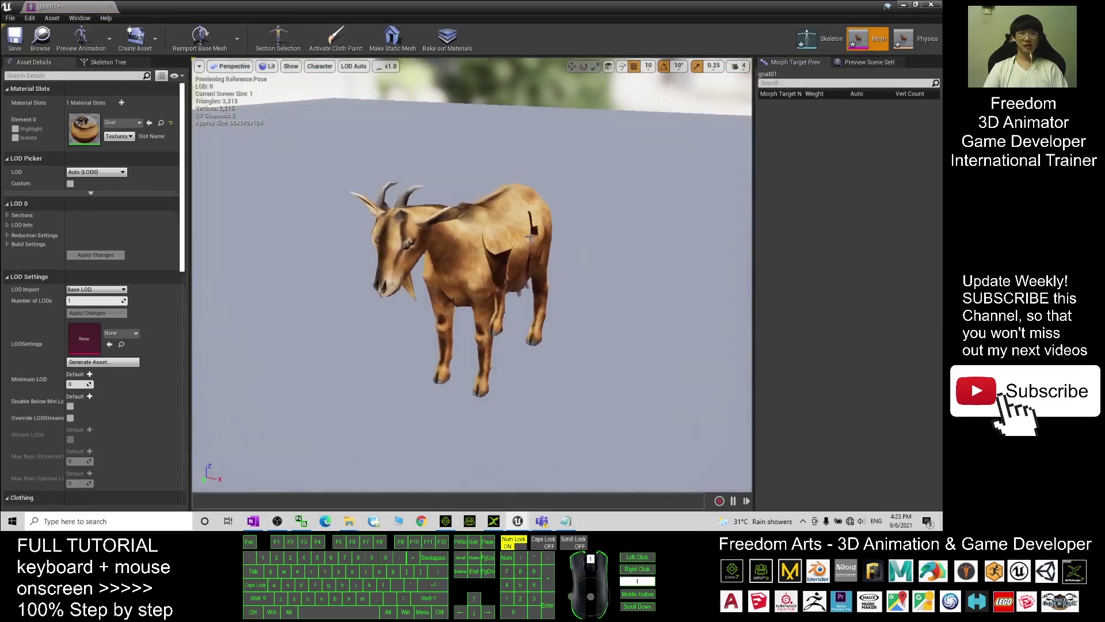
{"action": "left_click_drag", "start_coordinate": [518, 286], "coordinate": [691, 288]}
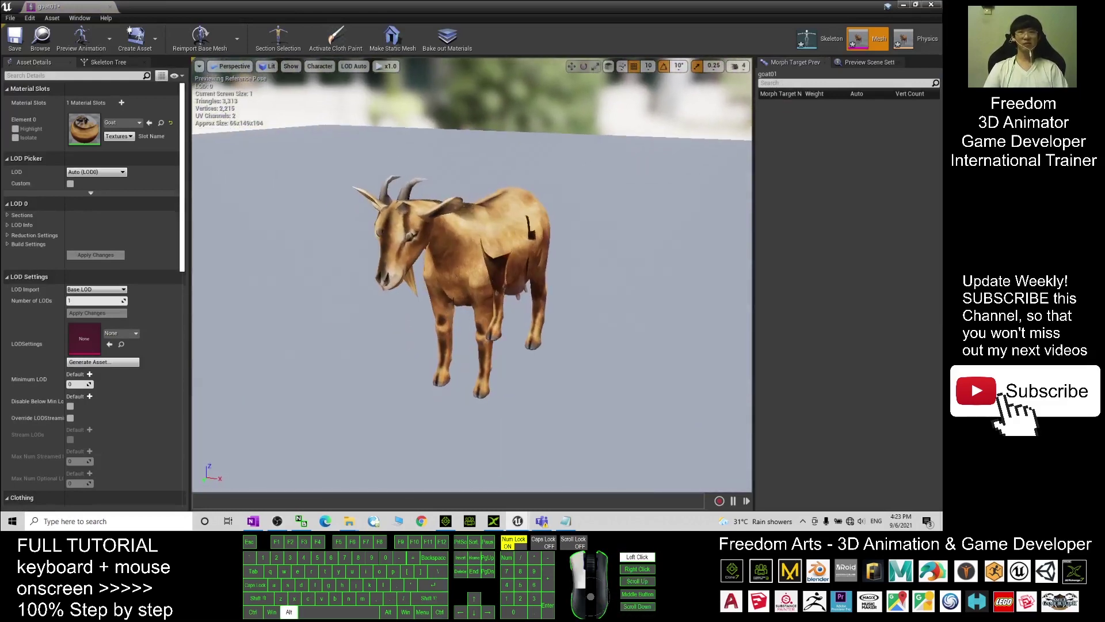
{"action": "left_click", "coordinate": [117, 124]}
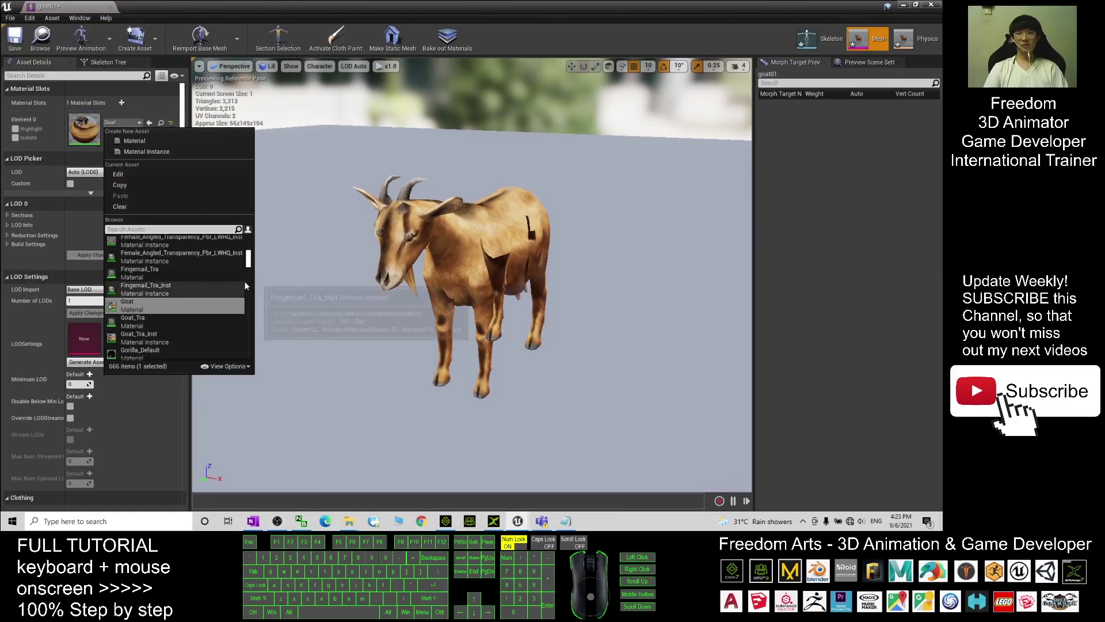
{"action": "left_click", "coordinate": [146, 342]}
{"action": "left_click_drag", "start_coordinate": [403, 288], "coordinate": [569, 287], "text": "alt"}
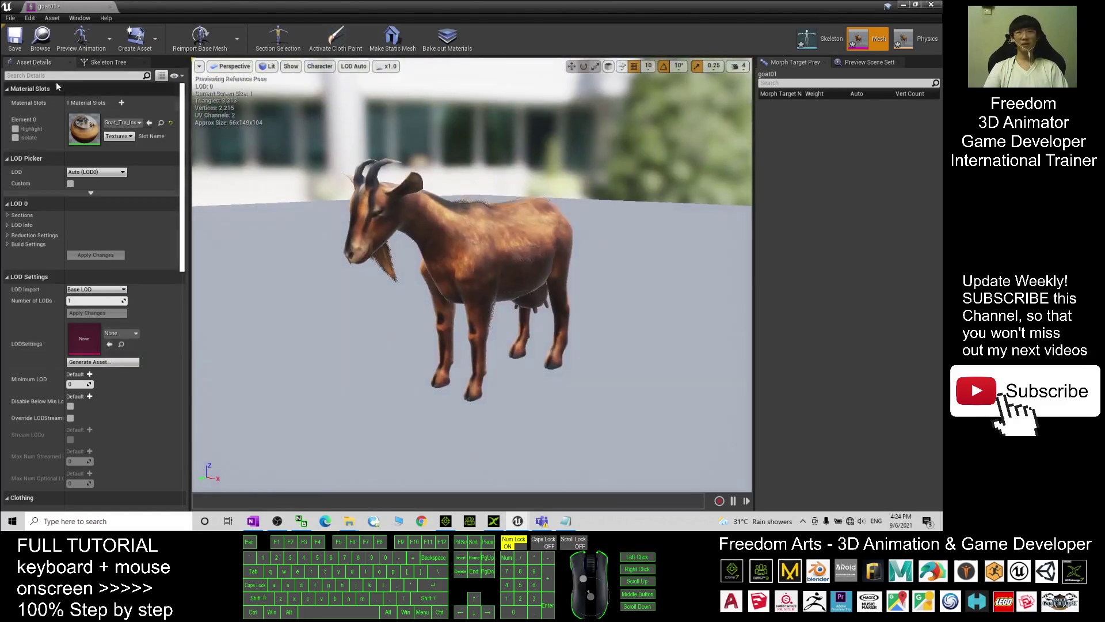
{"action": "left_click", "coordinate": [21, 41]}
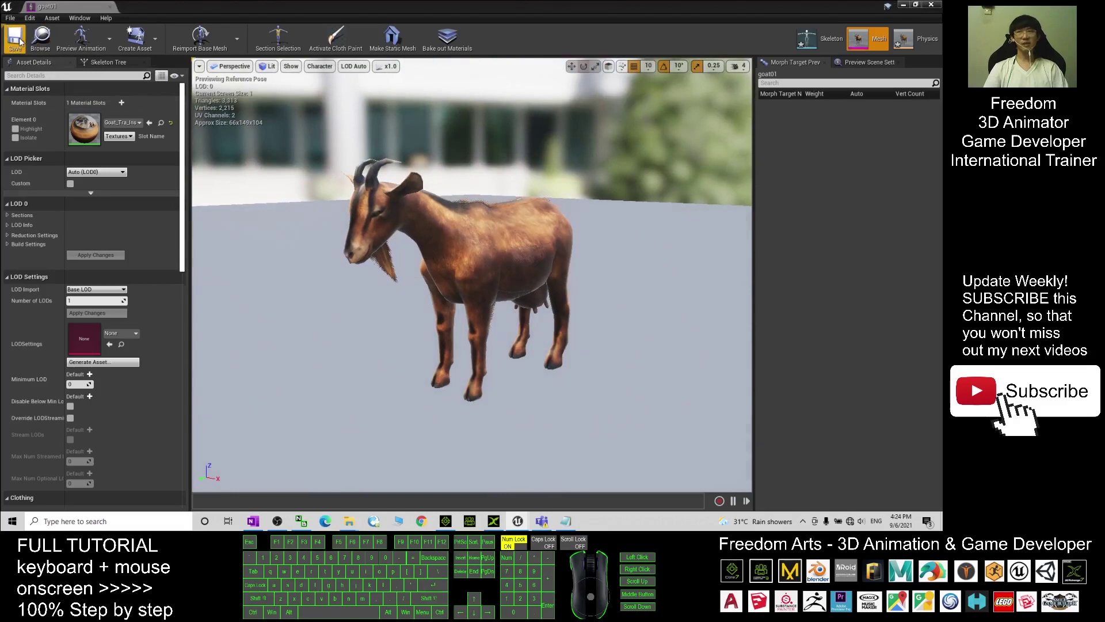
{"action": "left_click", "coordinate": [931, 4]}
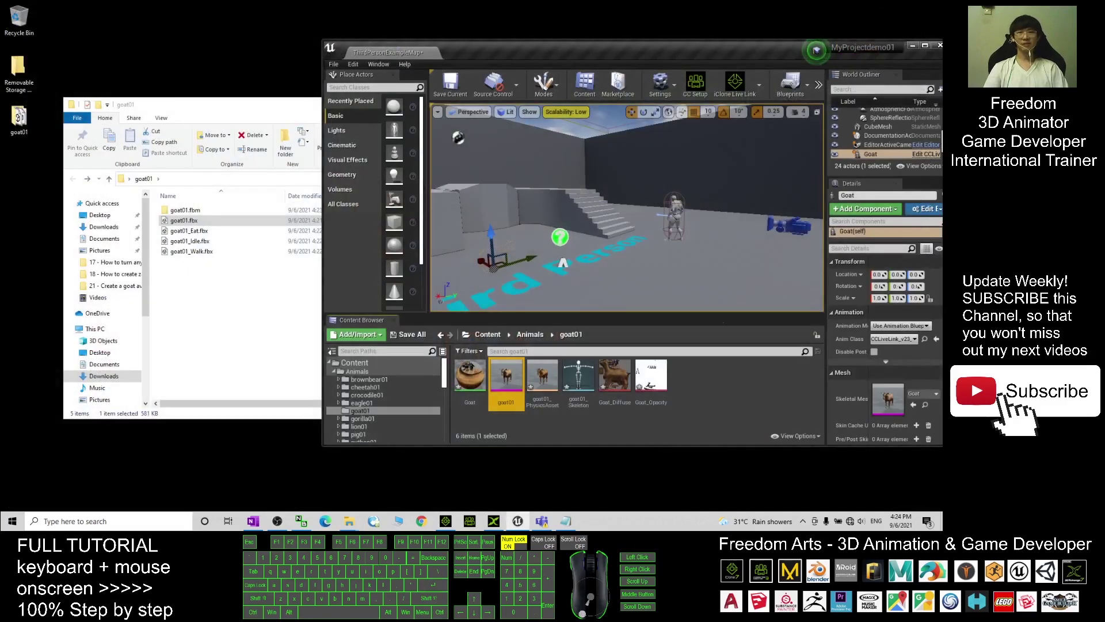
Create a new subfolder named 'animation' inside the goat01 folder
{"action": "right_click", "coordinate": [693, 405]}
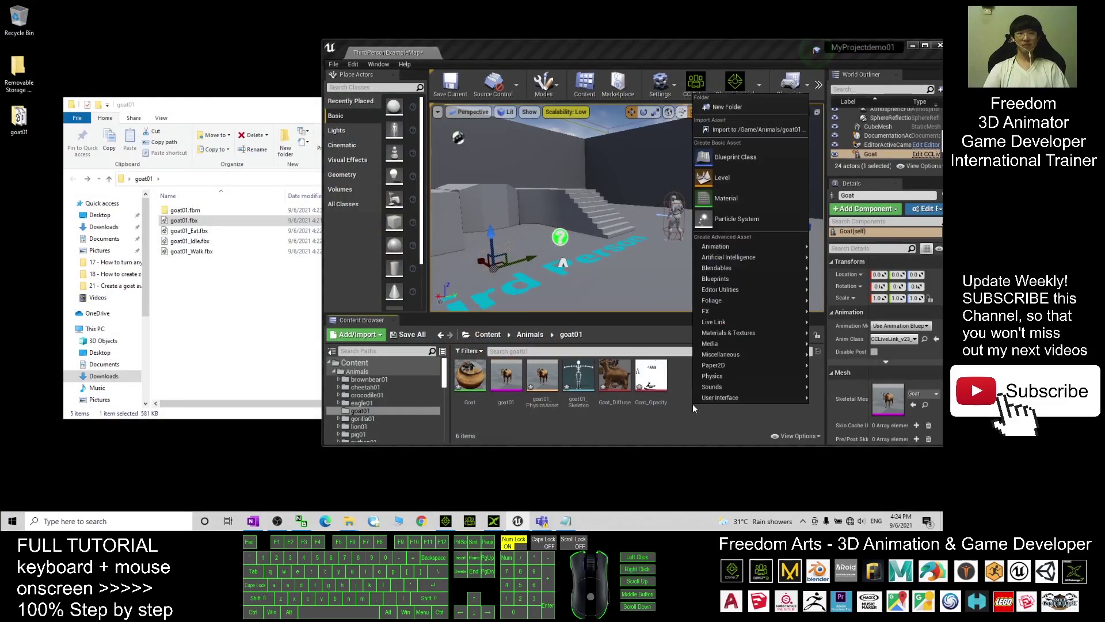
{"action": "left_click", "coordinate": [717, 108]}
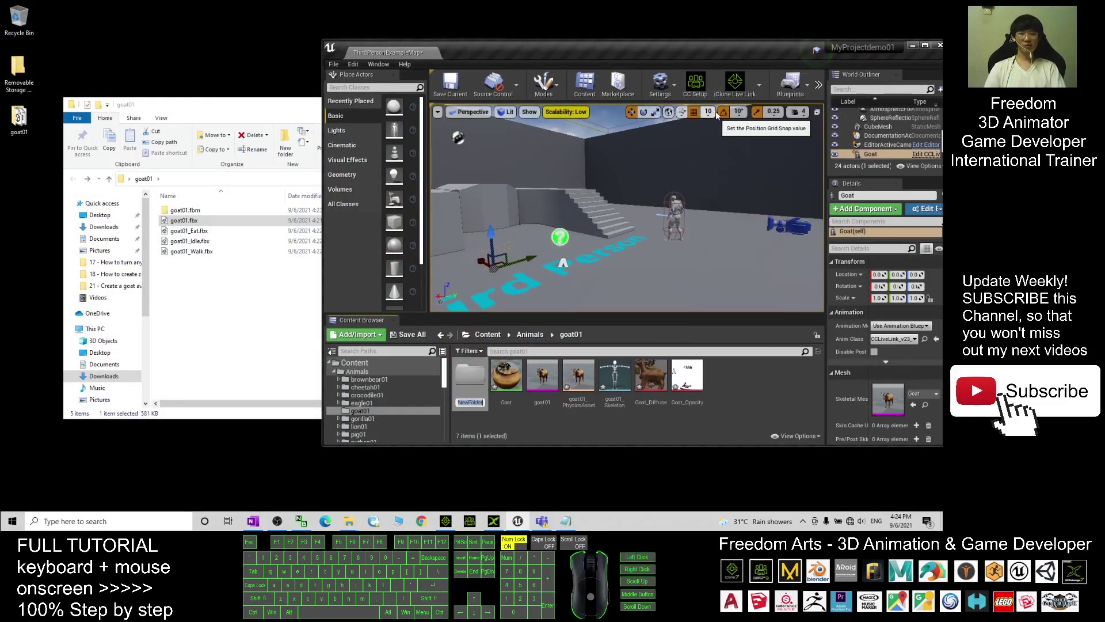
{"action": "type", "text": "animation"}
{"action": "key", "text": "Return"}
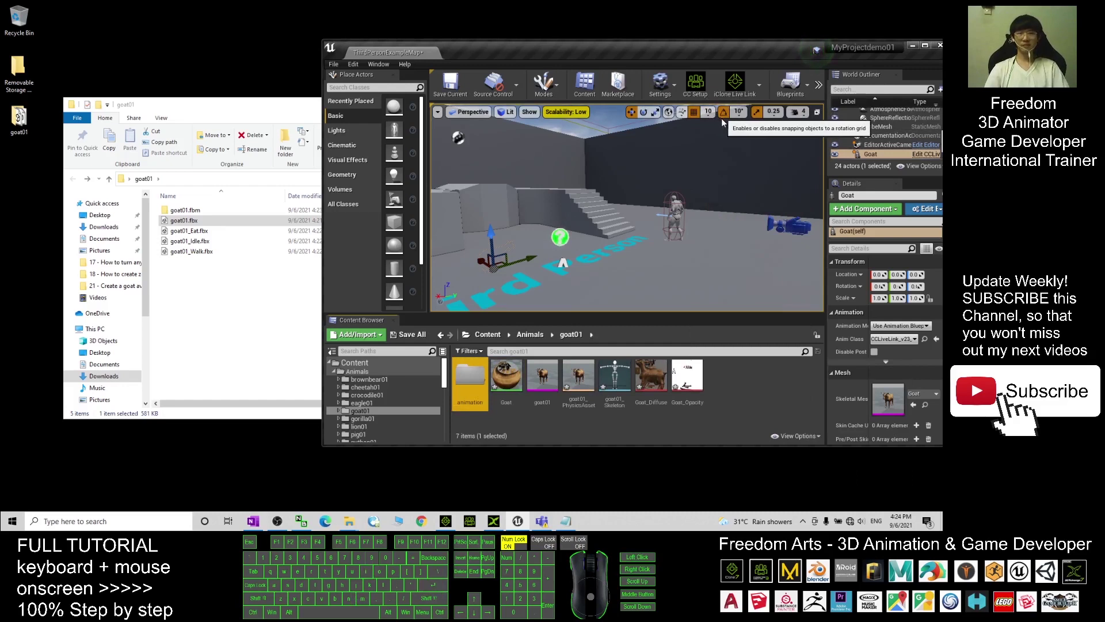
Enter the animation folder and drag in goat01_Eat, goat01_Idle and goat01_Walk FBX files
{"action": "double_click", "coordinate": [486, 371]}
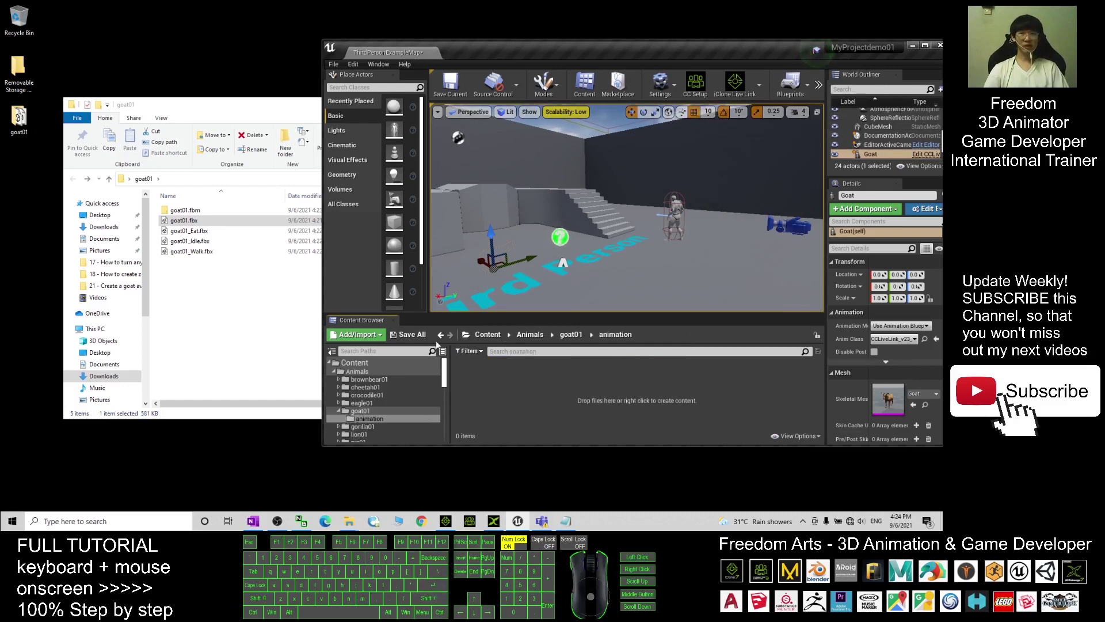
{"action": "left_click", "coordinate": [226, 292]}
{"action": "left_click_drag", "start_coordinate": [248, 283], "coordinate": [201, 232]}
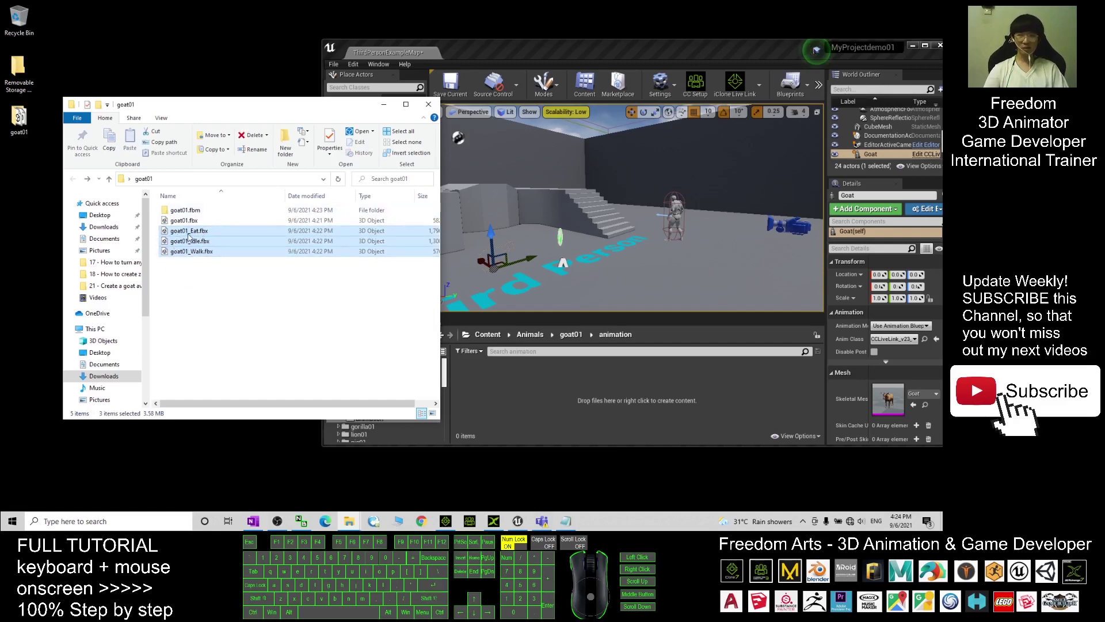
{"action": "left_click_drag", "start_coordinate": [190, 237], "coordinate": [517, 385]}
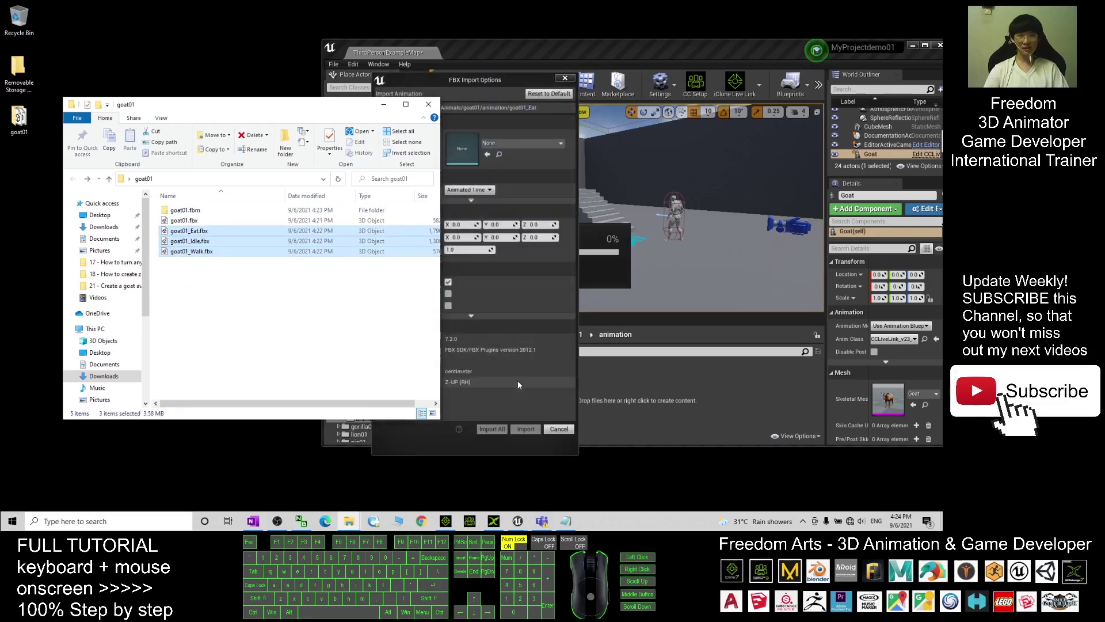
Import all three FBX animations with goat01_Skeleton as their skeleton
{"action": "left_click", "coordinate": [477, 83]}
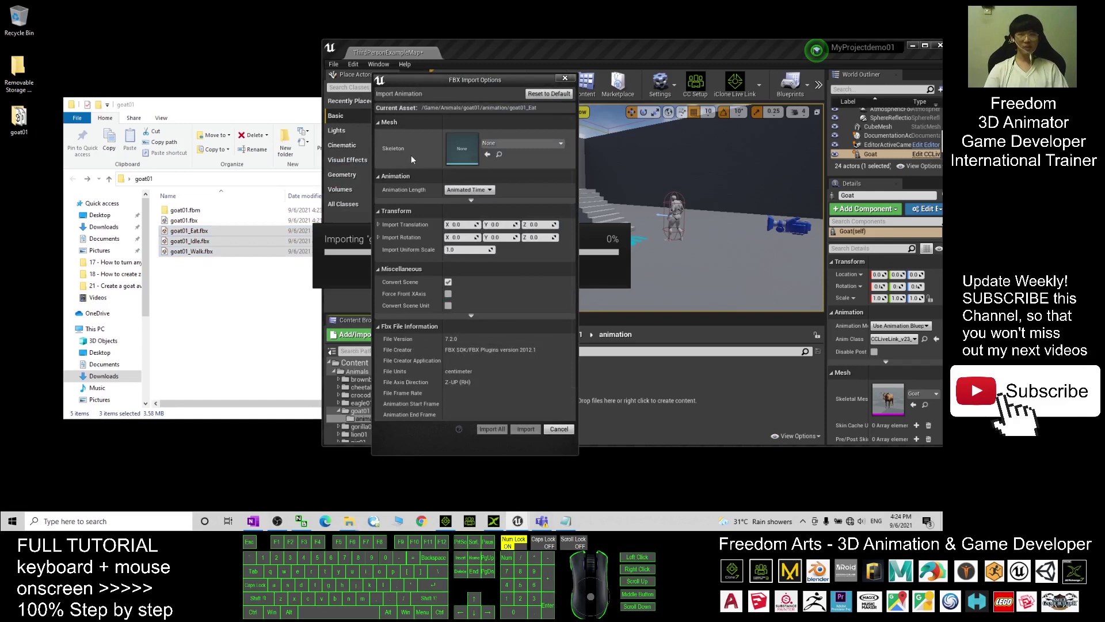
{"action": "left_click", "coordinate": [512, 144]}
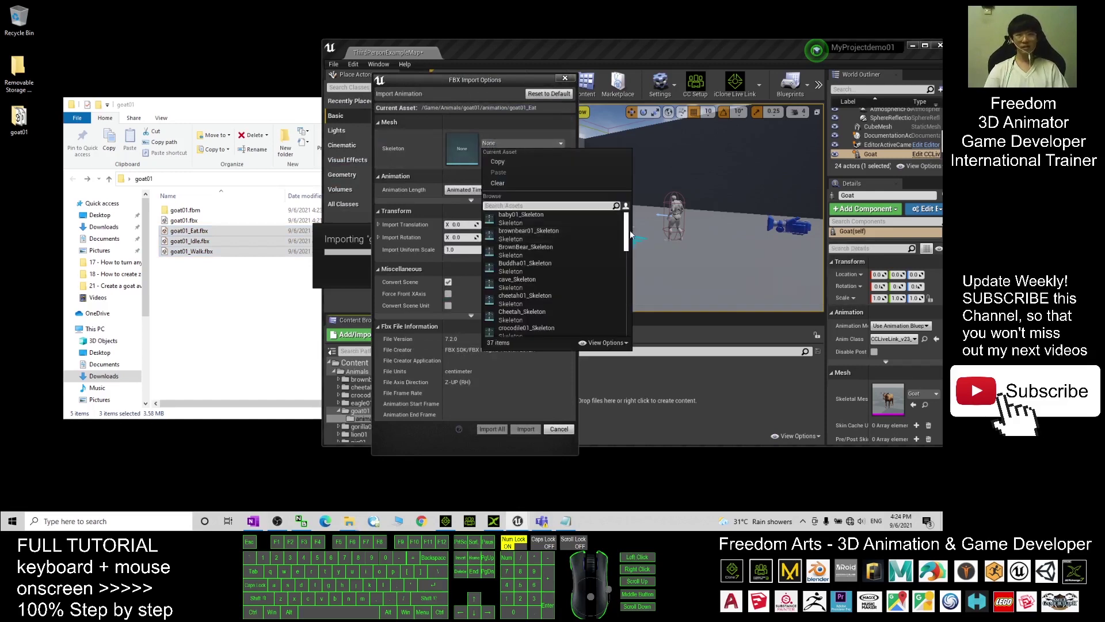
{"action": "left_click_drag", "start_coordinate": [627, 233], "coordinate": [628, 260]}
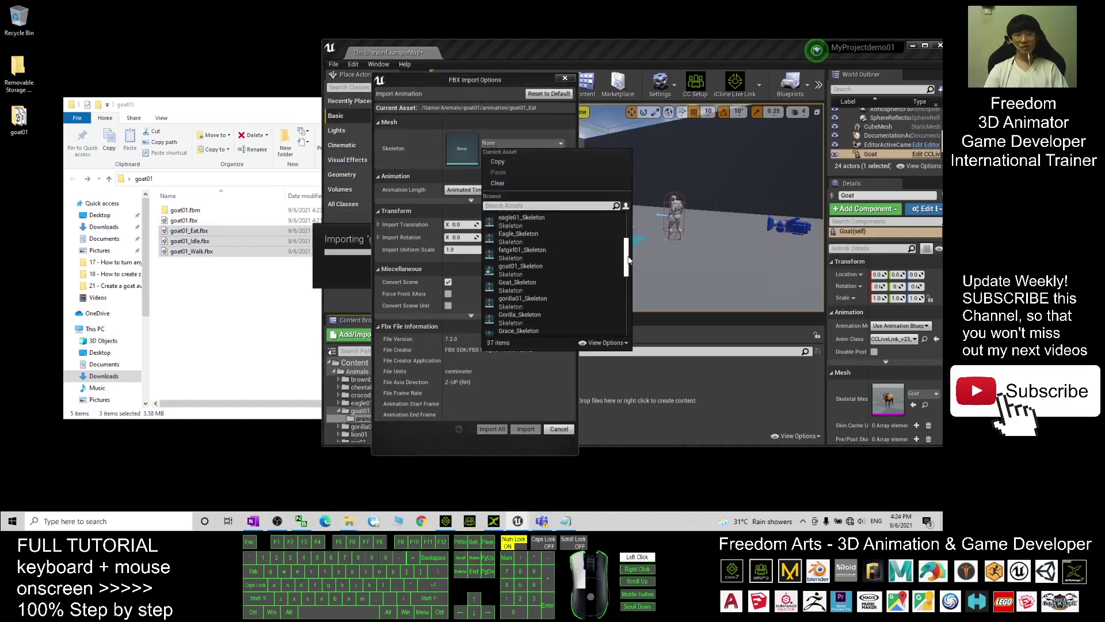
{"action": "left_click", "coordinate": [527, 265]}
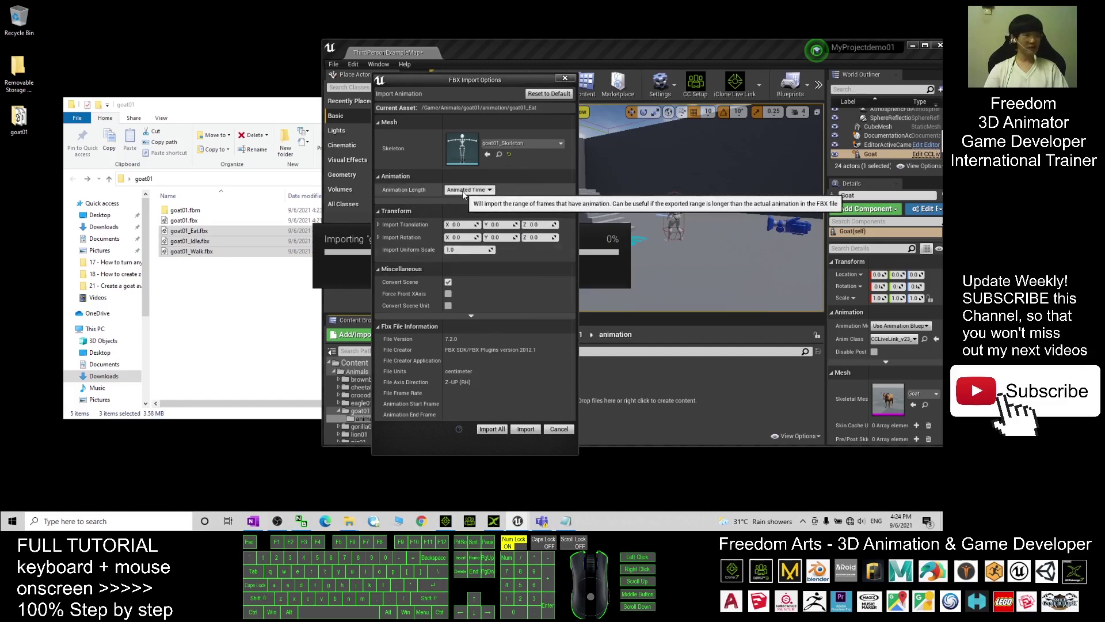
{"action": "left_click", "coordinate": [492, 428]}
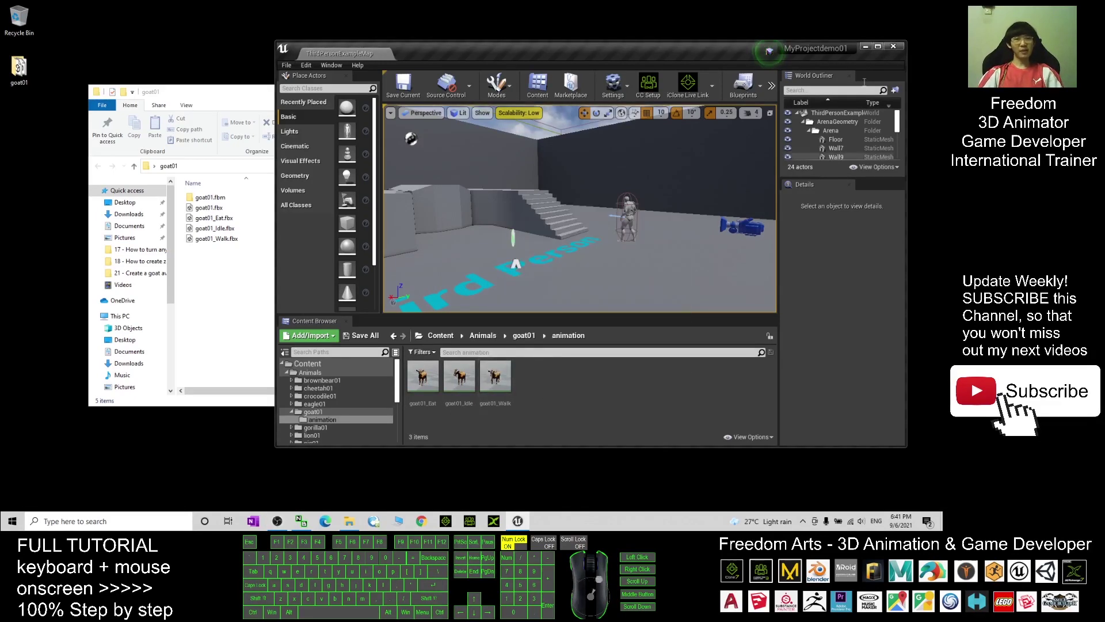
Maximize the editor and return from the animation folder to goat01
{"action": "left_click", "coordinate": [878, 46]}
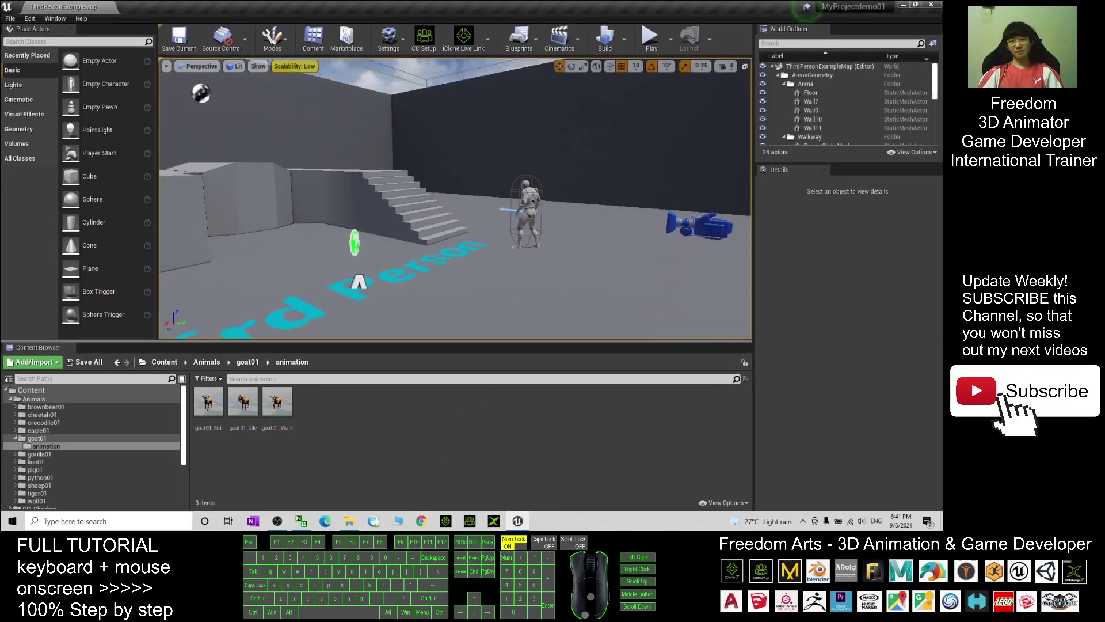
{"action": "left_click", "coordinate": [246, 363]}
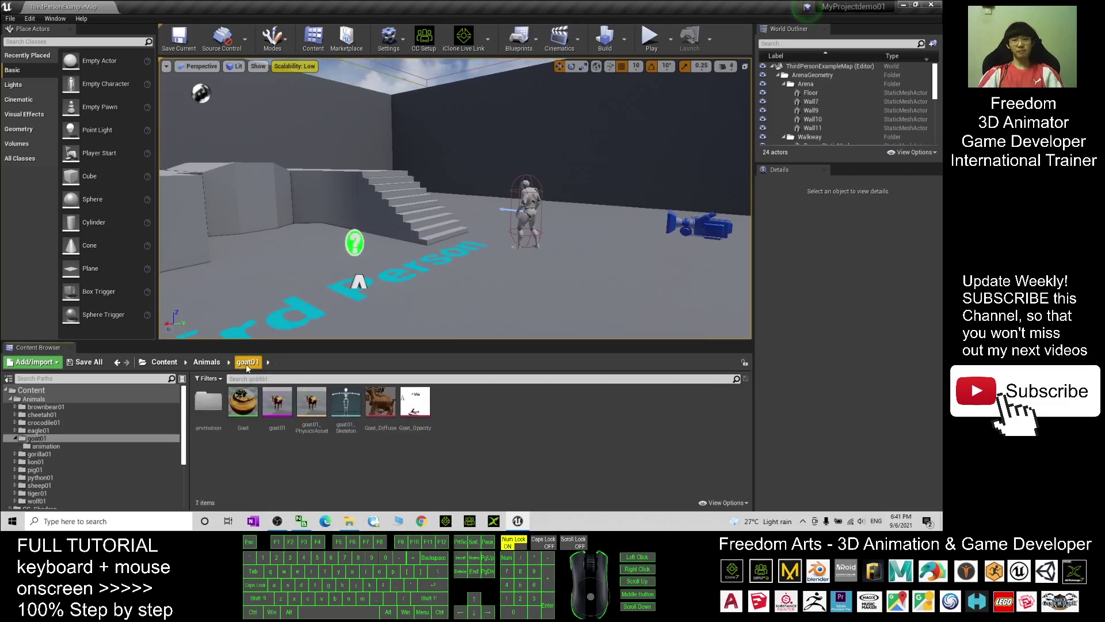
Set goat01_Skeleton's retarget rig to Humanoid in Retarget Manager and save it
{"action": "double_click", "coordinate": [347, 406]}
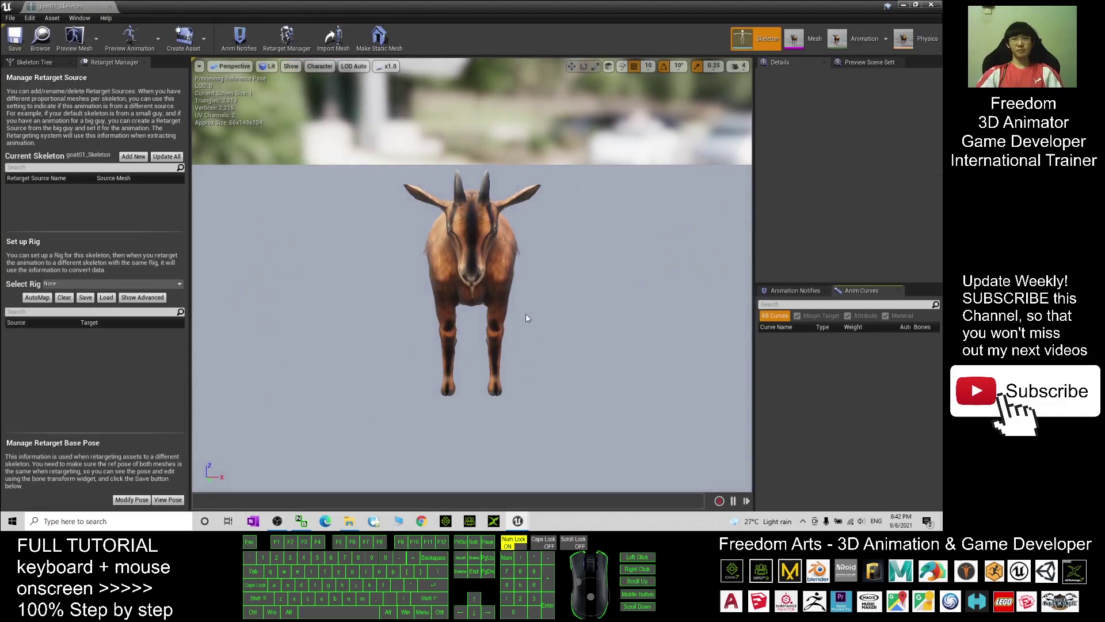
{"action": "left_click", "coordinate": [286, 52]}
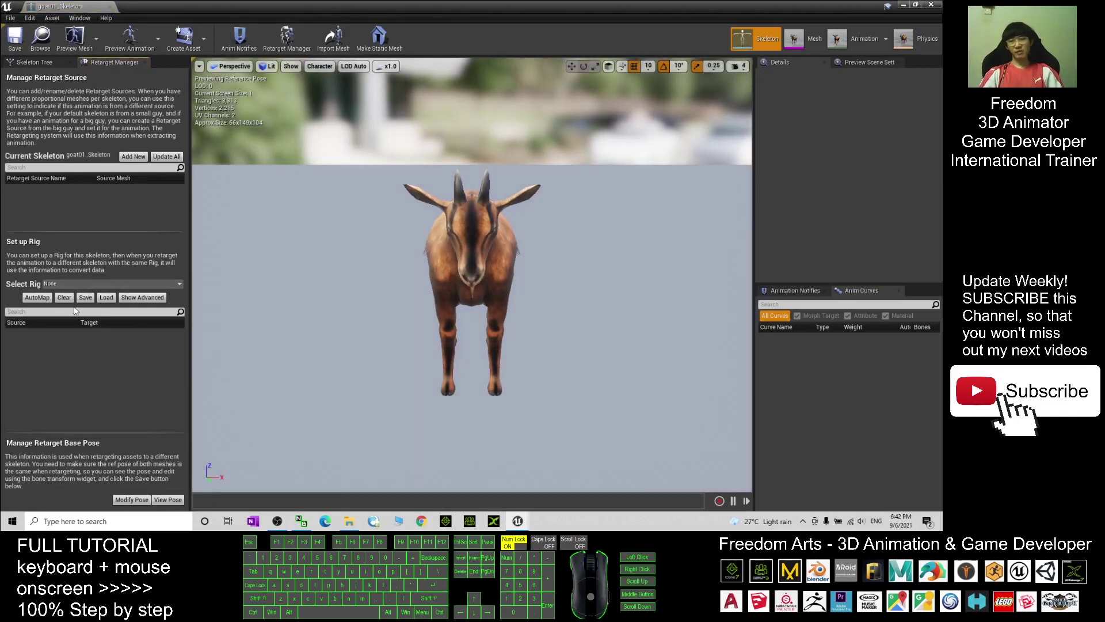
{"action": "left_click", "coordinate": [55, 283]}
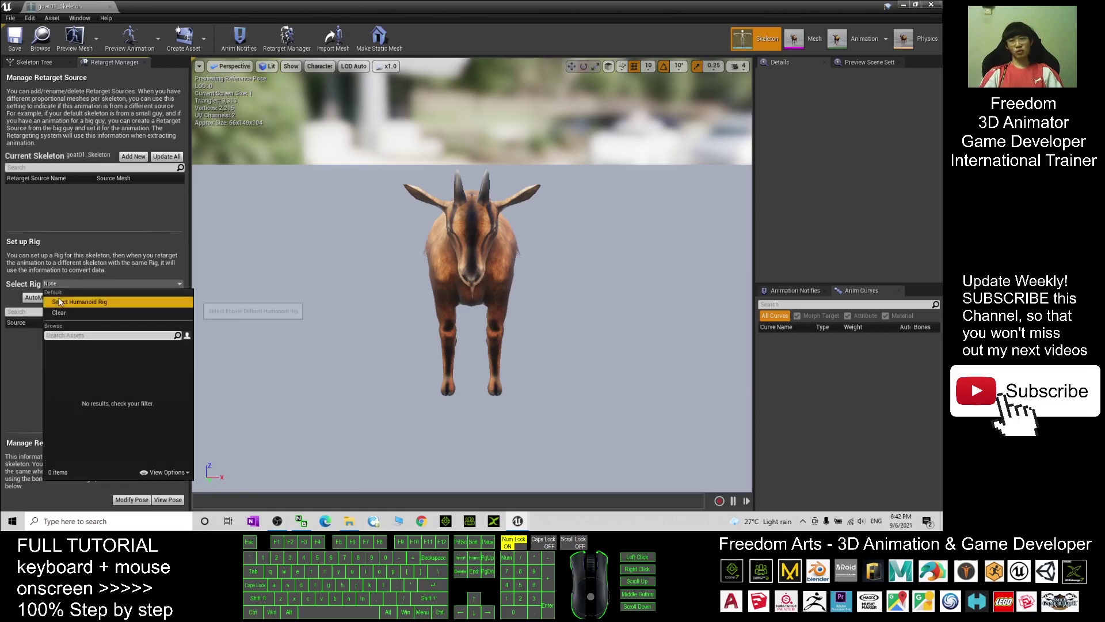
{"action": "left_click", "coordinate": [83, 303]}
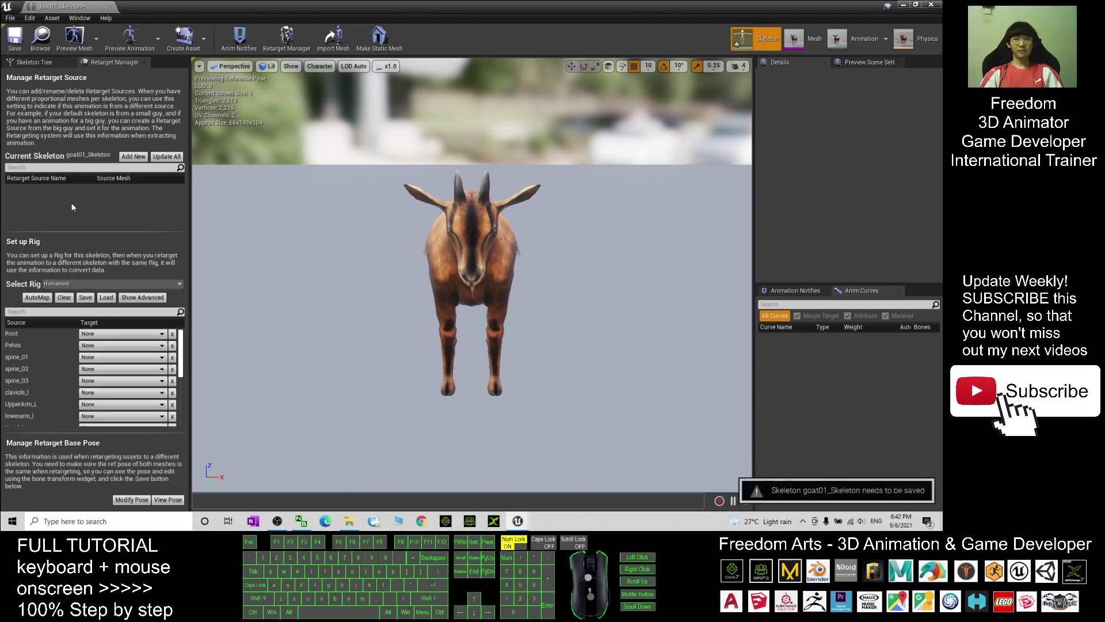
{"action": "left_click", "coordinate": [65, 307]}
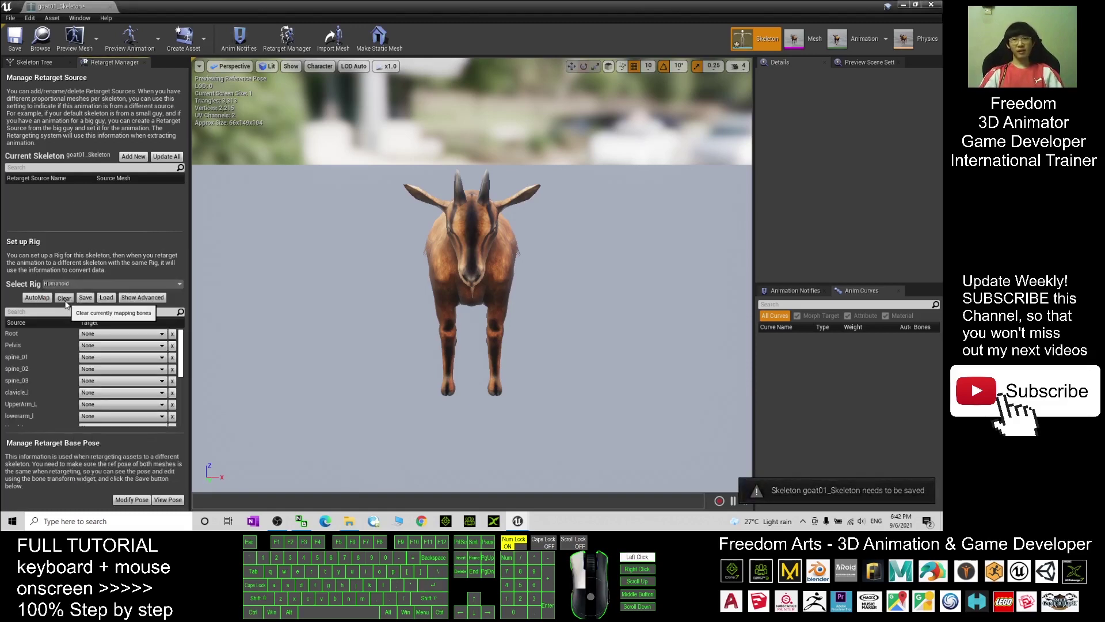
{"action": "left_click", "coordinate": [14, 39]}
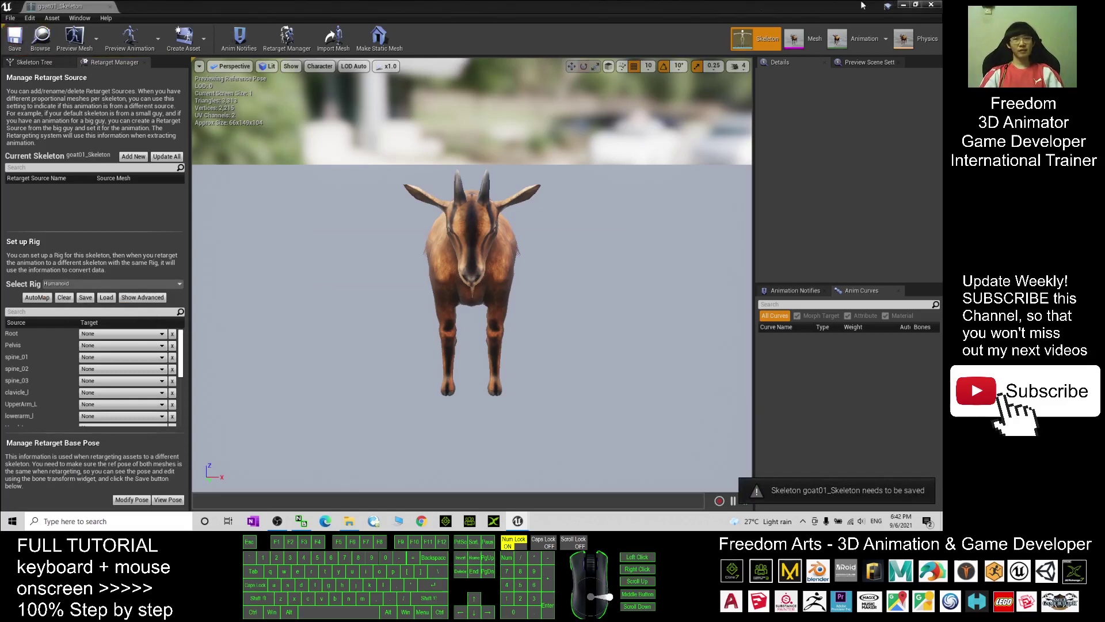
{"action": "left_click", "coordinate": [932, 5]}
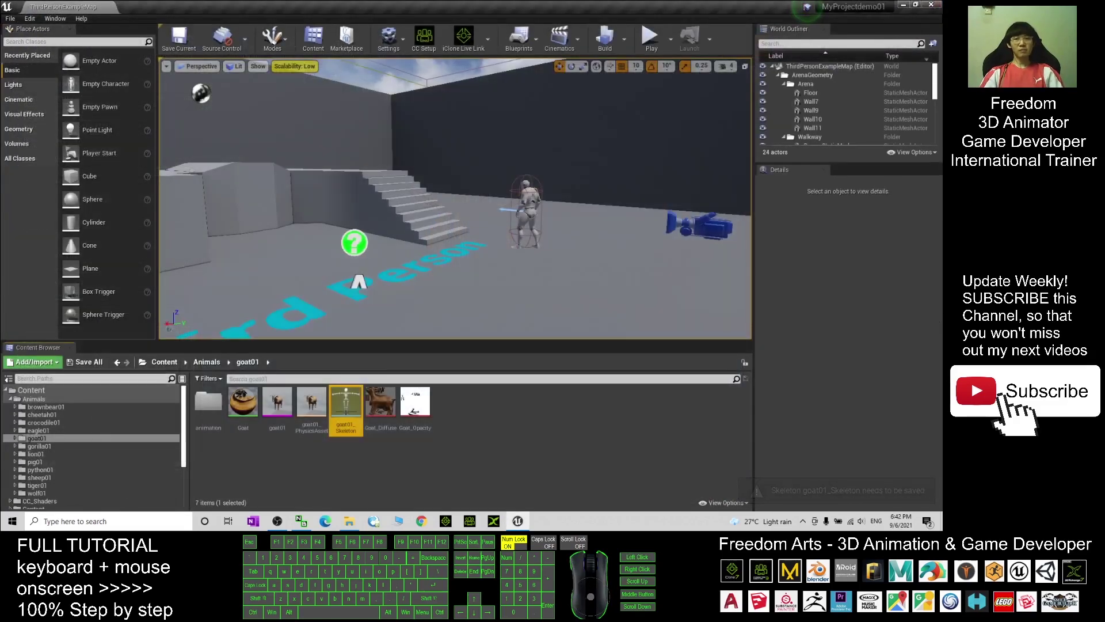
Browse to Content > Mannequin > Character > Mesh
{"action": "left_click", "coordinate": [174, 361]}
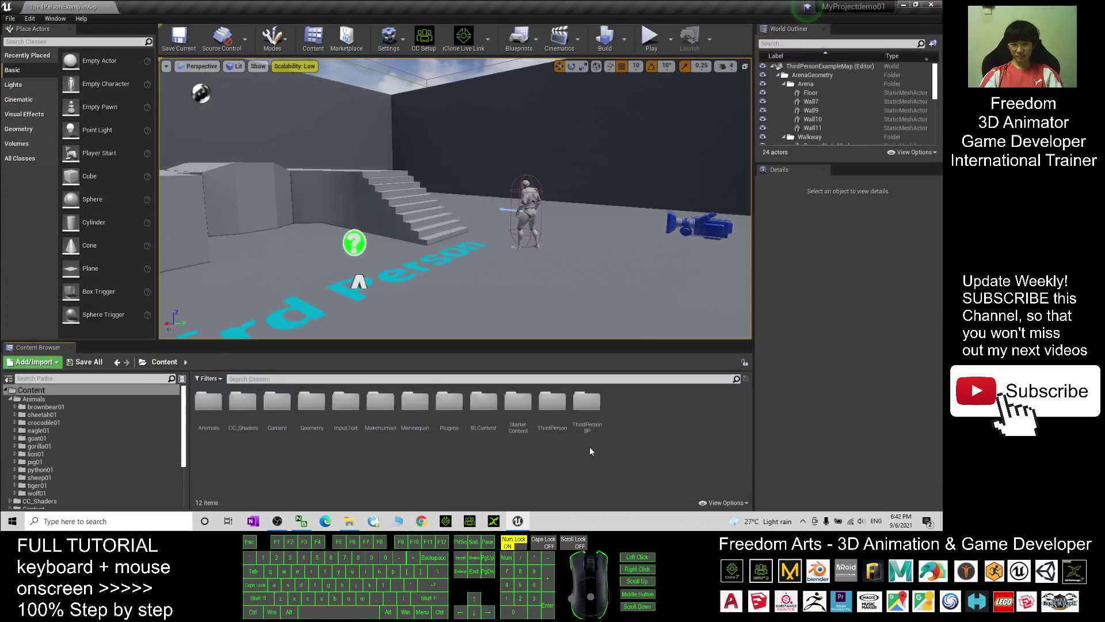
{"action": "double_click", "coordinate": [416, 418]}
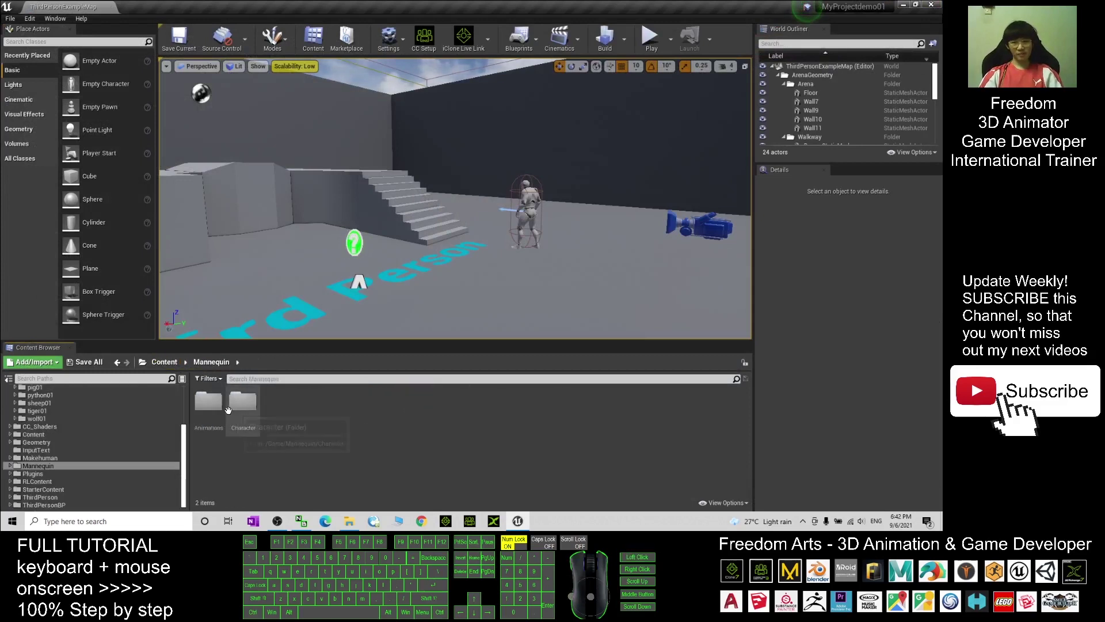
{"action": "double_click", "coordinate": [228, 409]}
{"action": "double_click", "coordinate": [241, 406]}
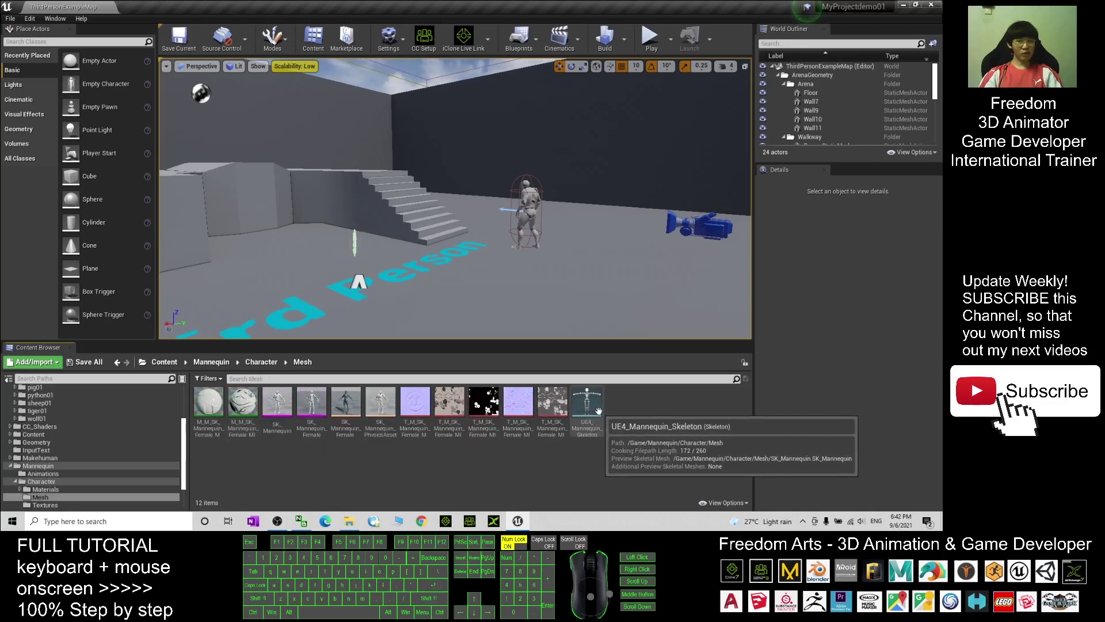
Select the Humanoid rig for UE4_Mannequin_Skeleton and save it
{"action": "double_click", "coordinate": [587, 401]}
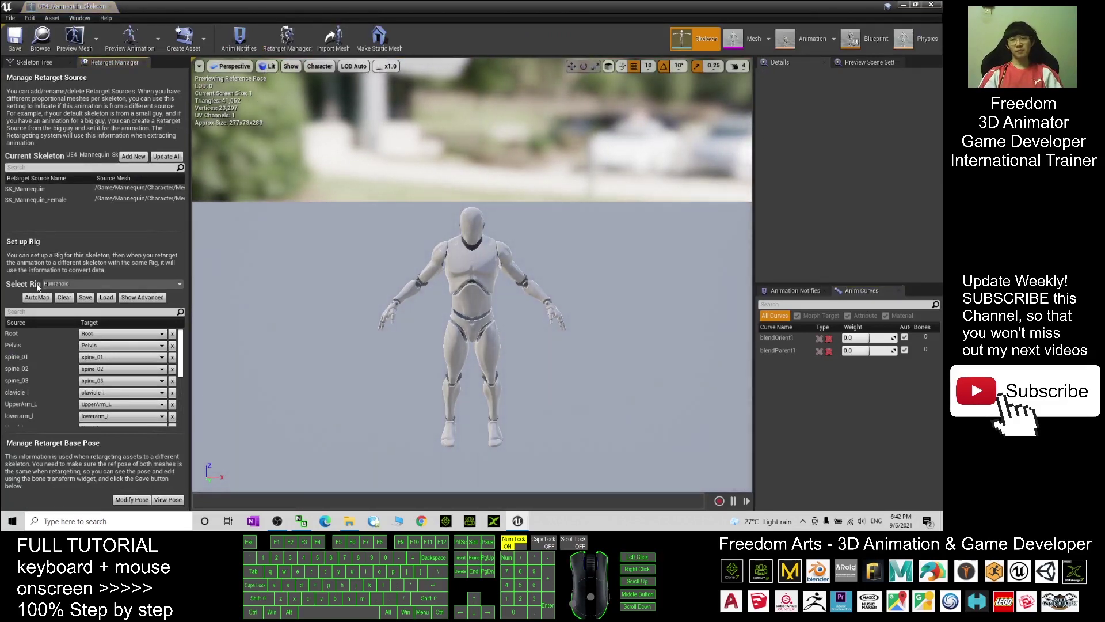
{"action": "left_click", "coordinate": [80, 282]}
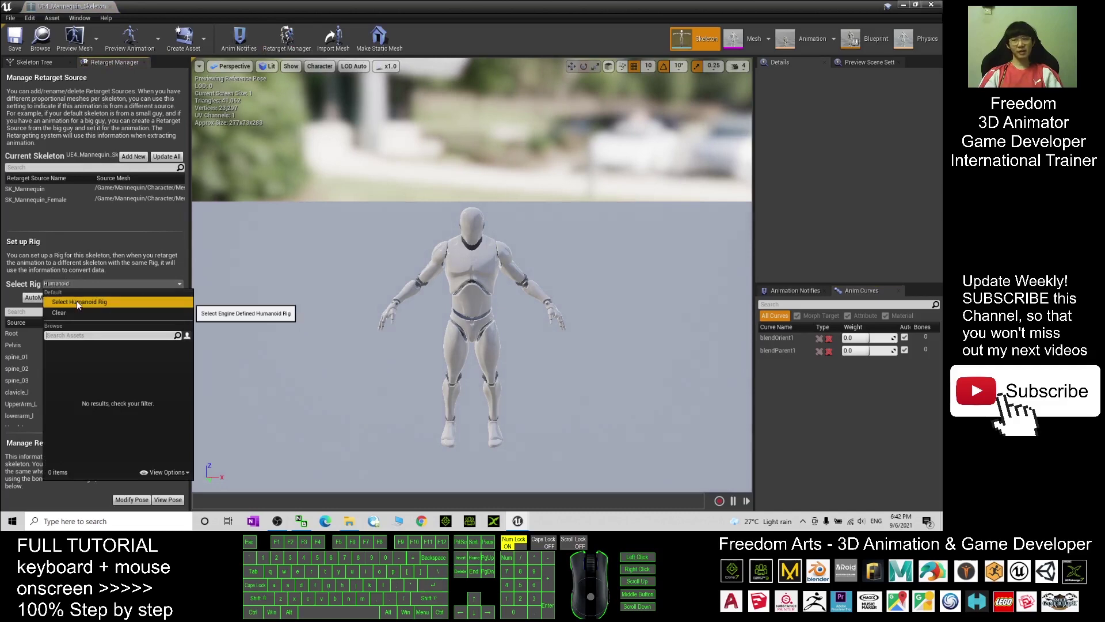
{"action": "left_click", "coordinate": [77, 300]}
{"action": "left_click", "coordinate": [15, 35]}
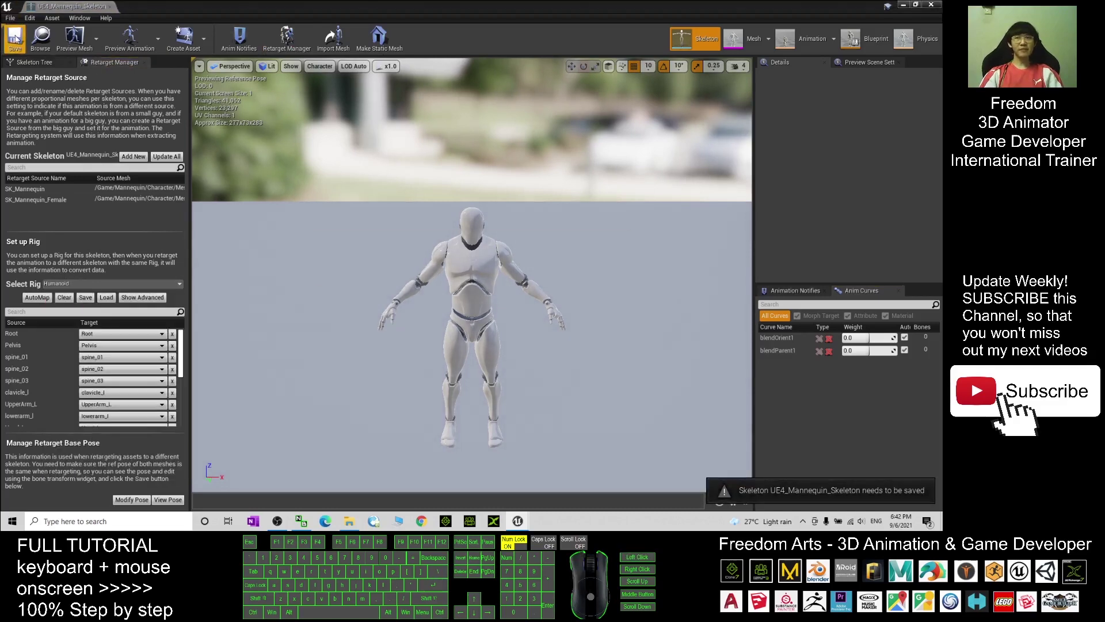
{"action": "left_click", "coordinate": [930, 5]}
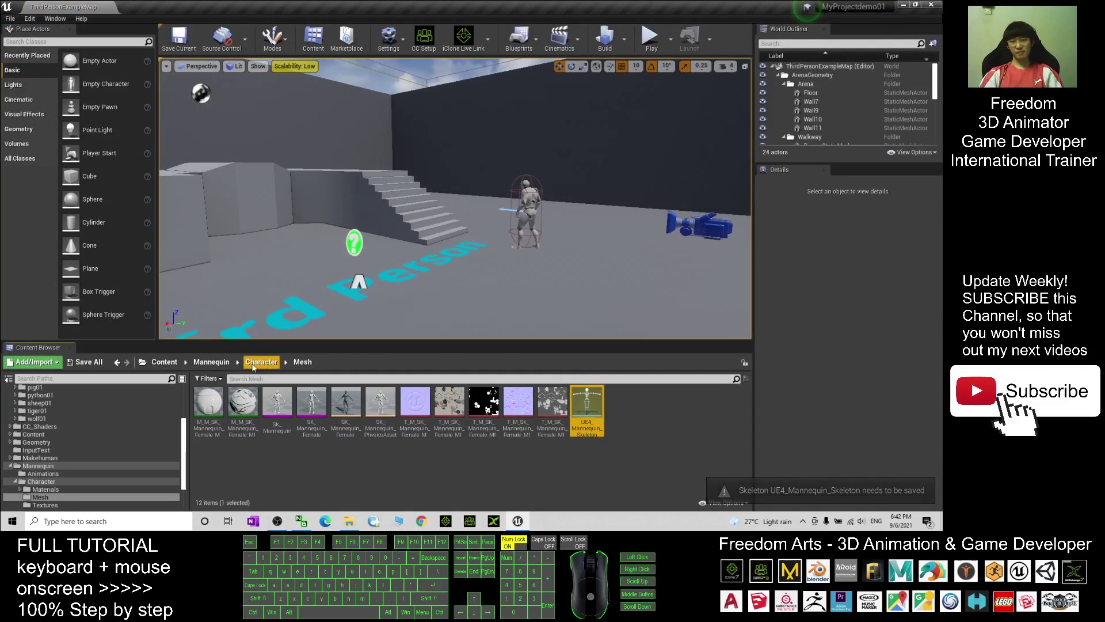
Duplicate ThirdPerson_AnimBP from Mannequin > Animations and retarget the copy to goat01_Skeleton
{"action": "left_click", "coordinate": [212, 362]}
{"action": "double_click", "coordinate": [208, 401]}
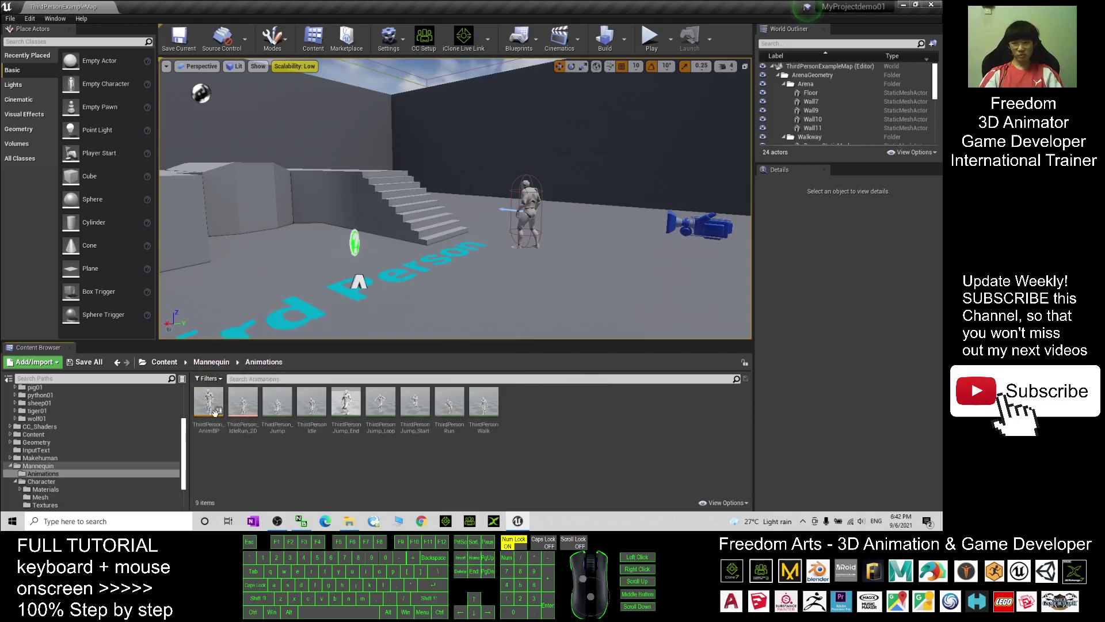
{"action": "mouse_move", "coordinate": [209, 405]}
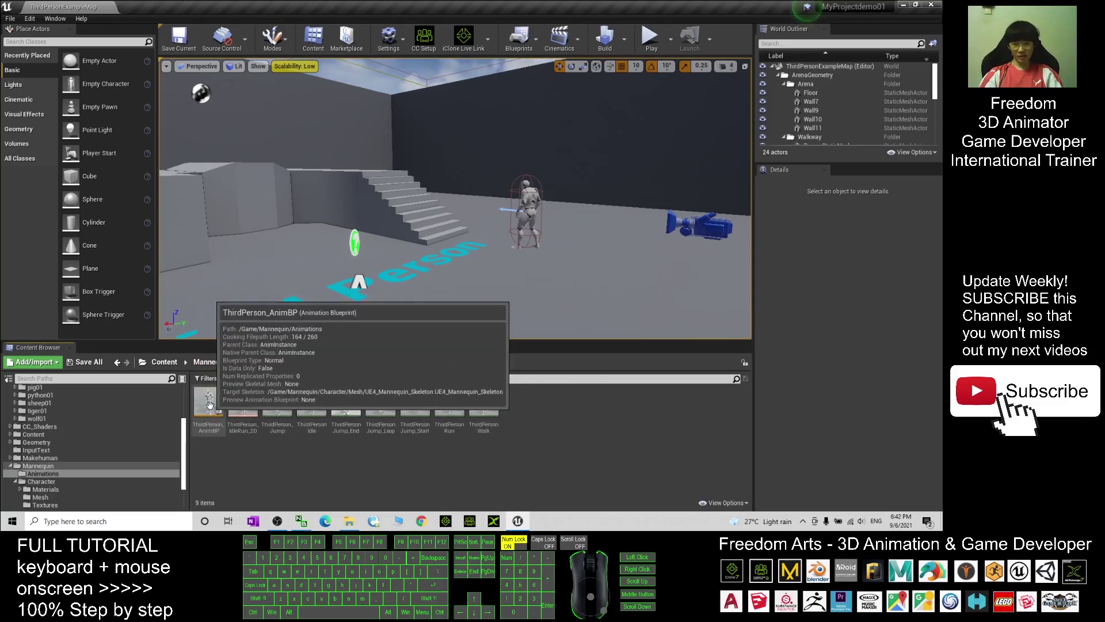
{"action": "right_click", "coordinate": [210, 404]}
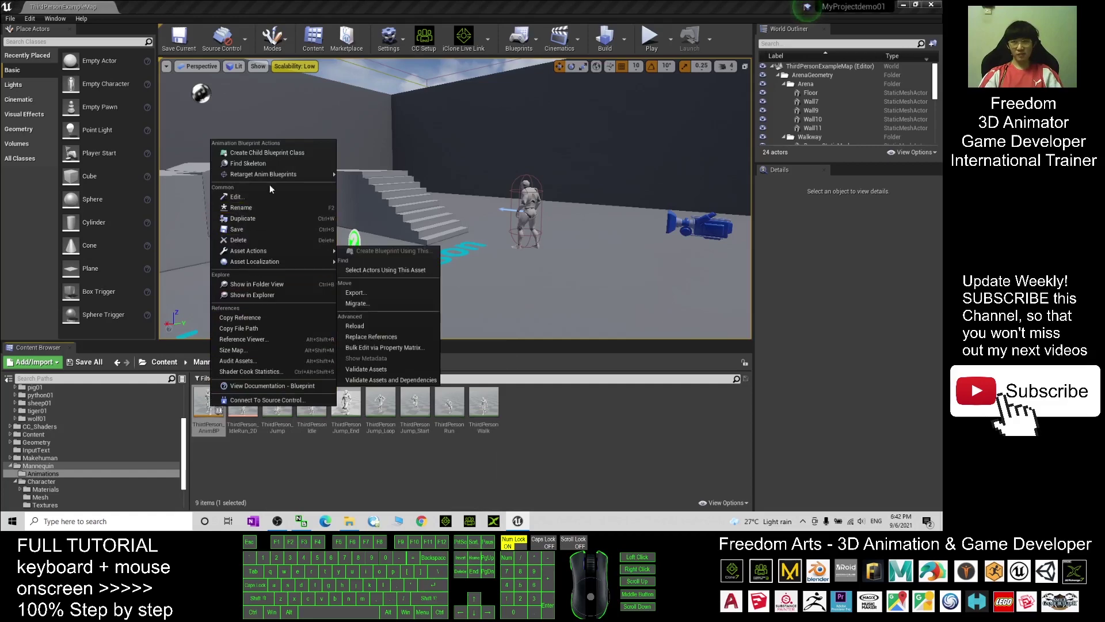
{"action": "mouse_move", "coordinate": [325, 176]}
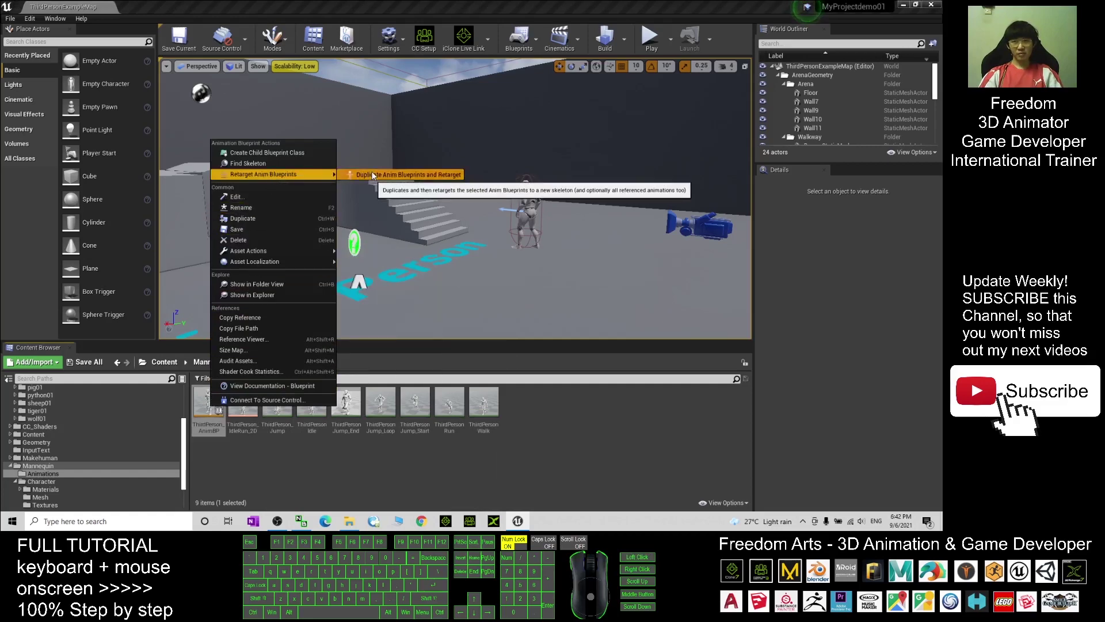
{"action": "left_click", "coordinate": [403, 174]}
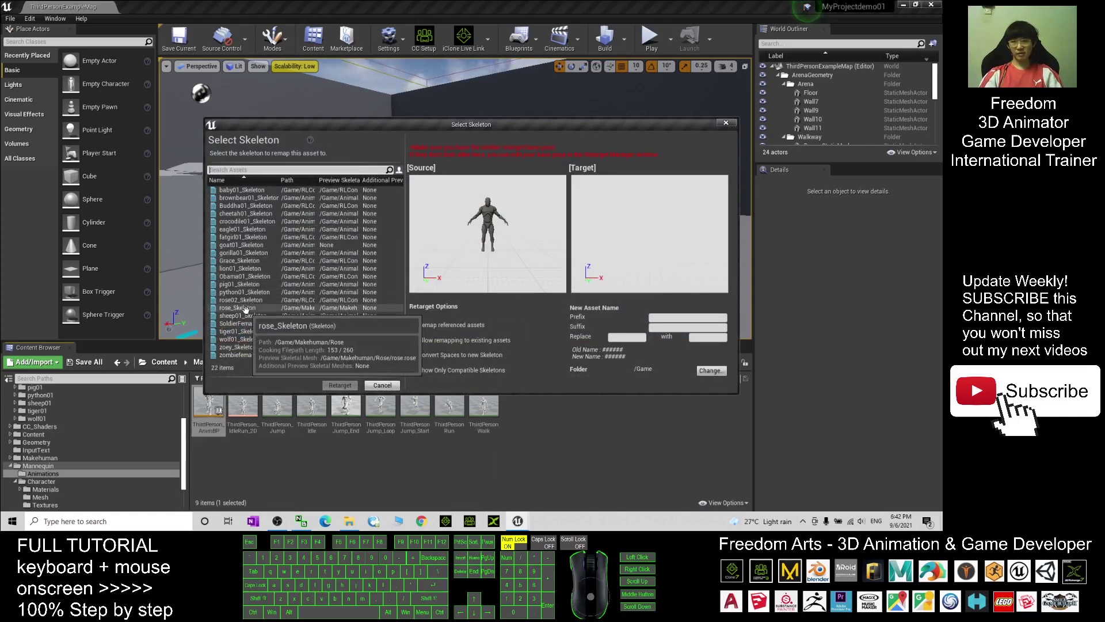
{"action": "left_click", "coordinate": [236, 244]}
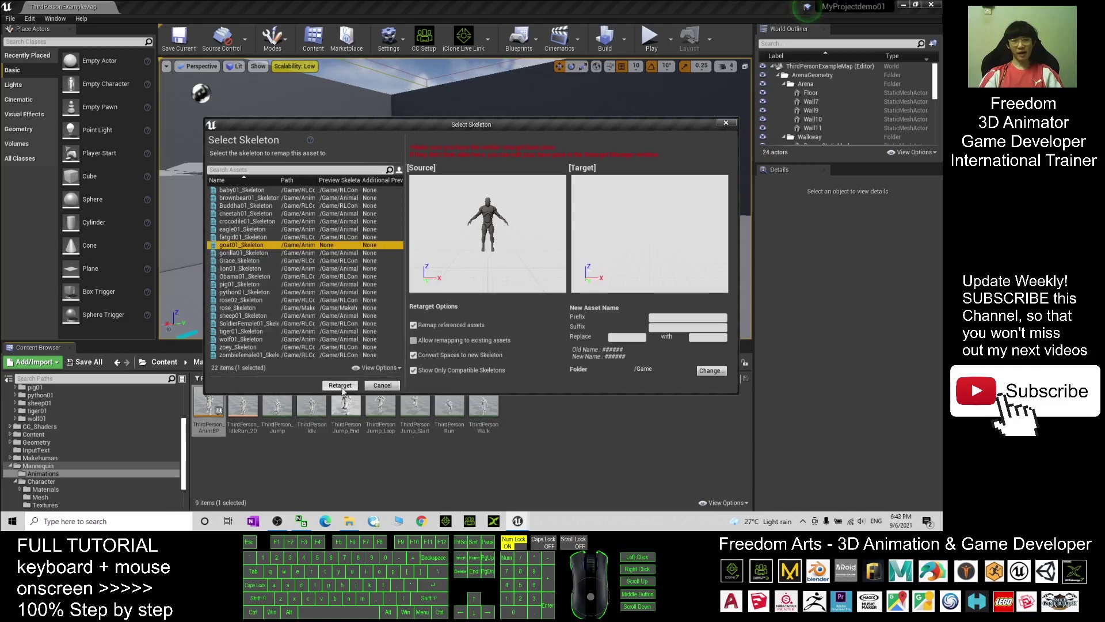
{"action": "left_click", "coordinate": [340, 385]}
{"action": "left_click", "coordinate": [525, 450]}
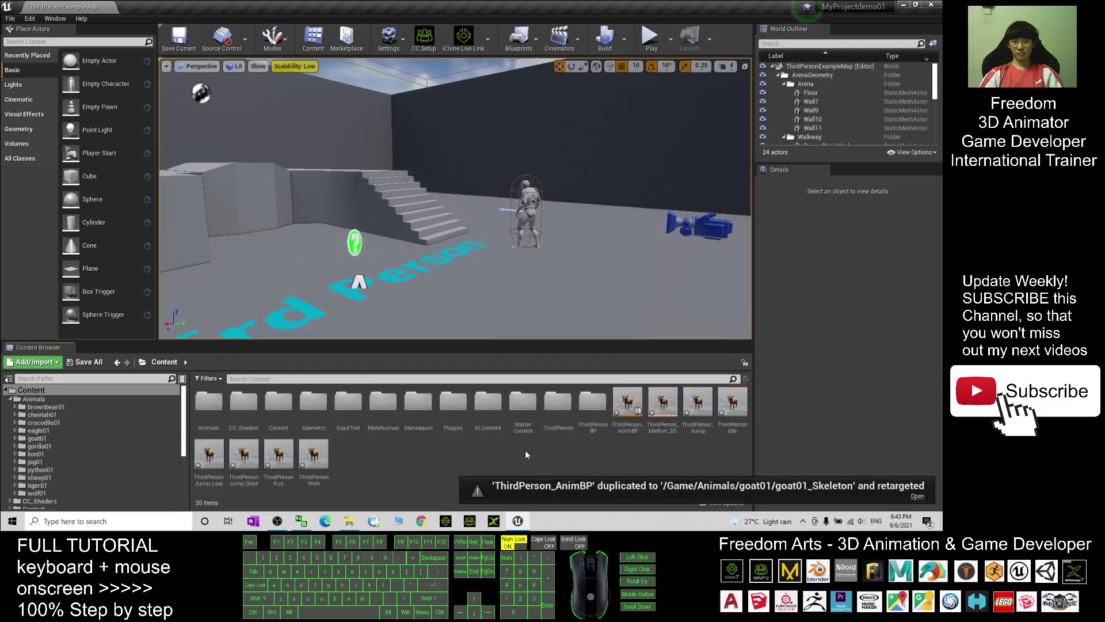
Rename the duplicated animation blueprint to ThirdPerson_AnimBP_goat01
{"action": "left_click", "coordinate": [628, 409]}
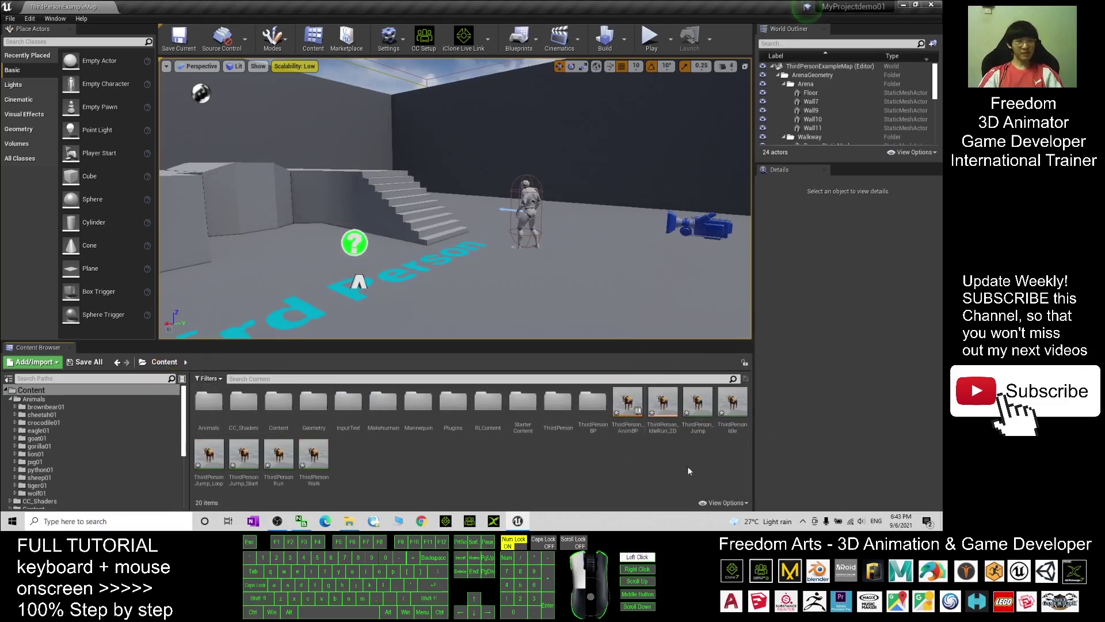
{"action": "left_click", "coordinate": [627, 403]}
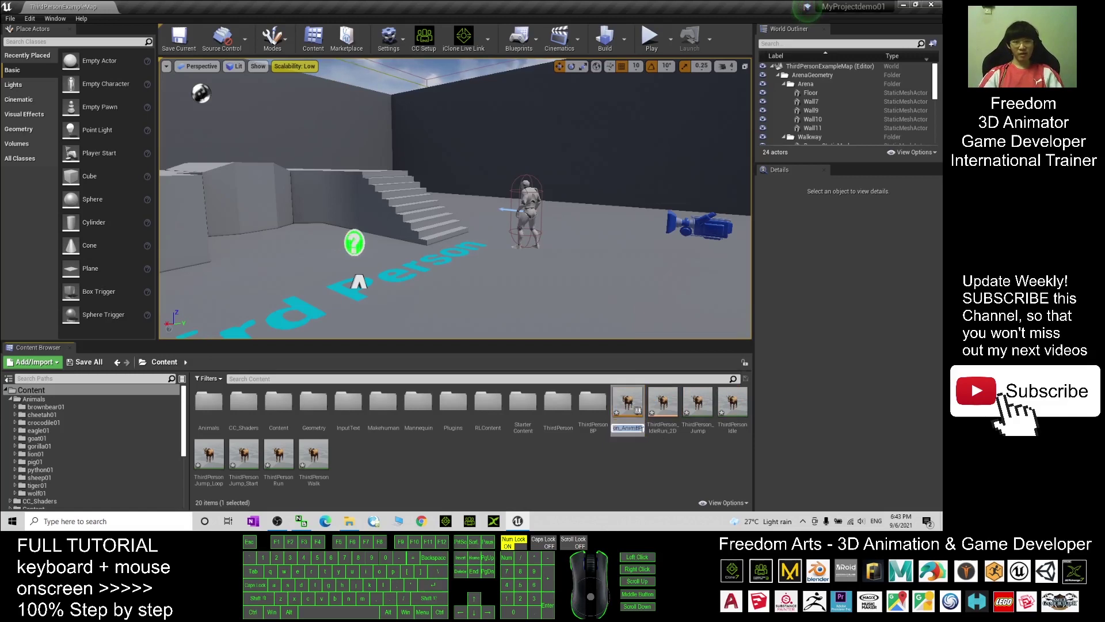
{"action": "type", "text": "_"}
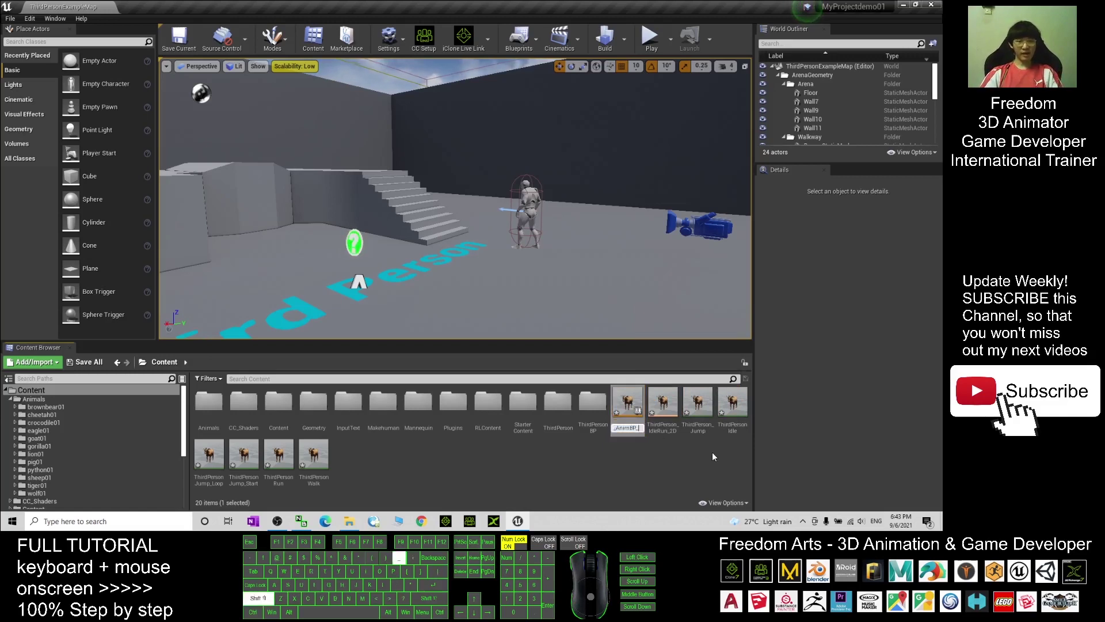
{"action": "type", "text": "goat"}
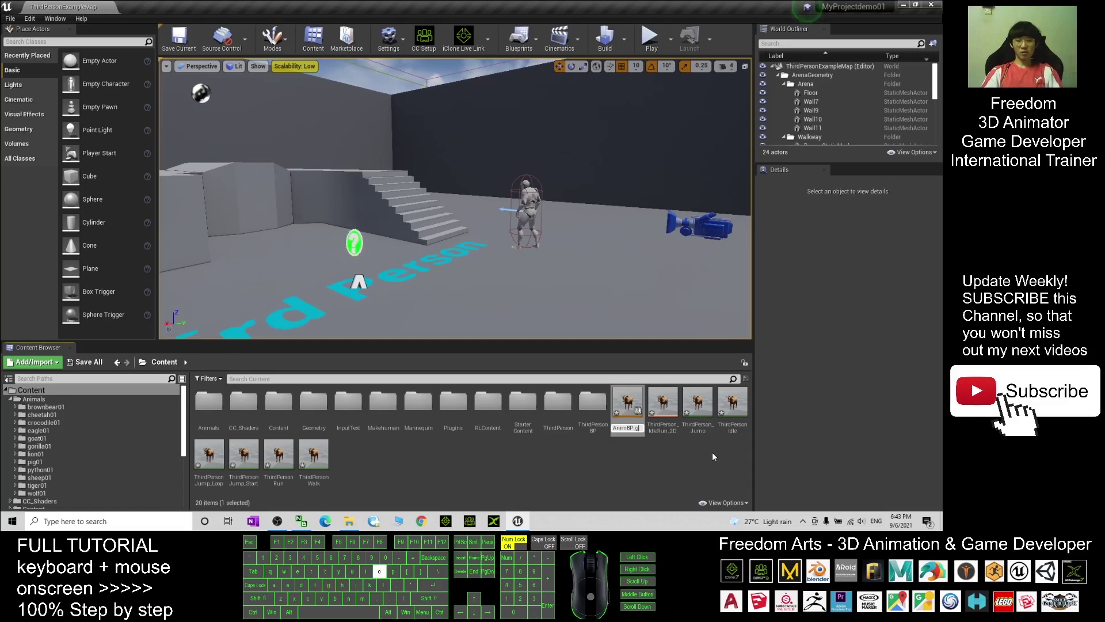
{"action": "type", "text": "01"}
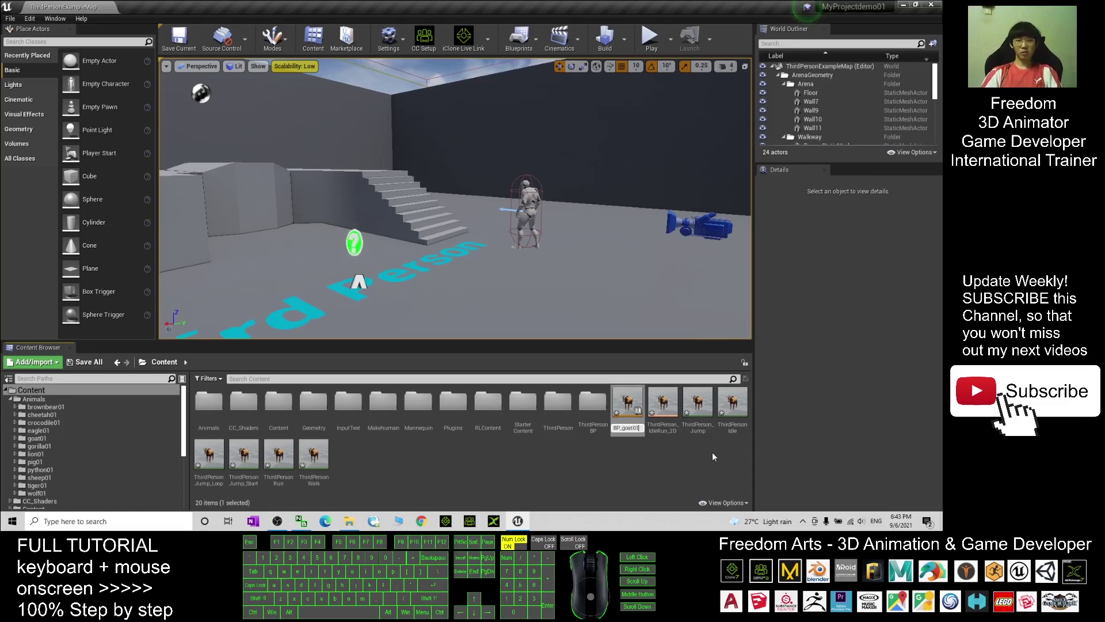
{"action": "key", "text": "Return"}
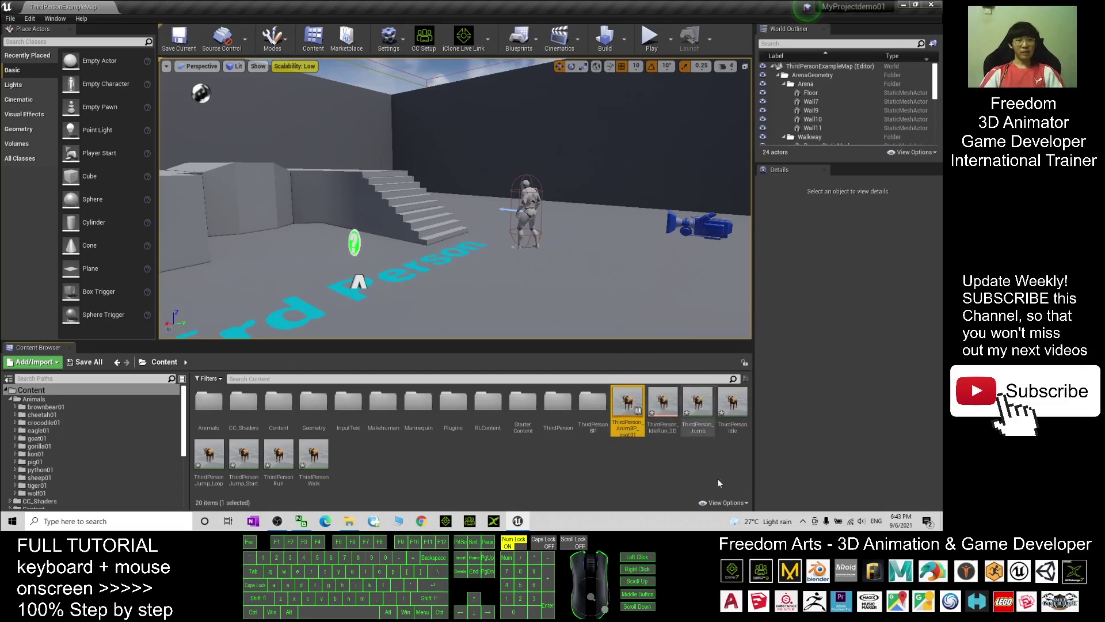
In ThirdPerson_IdleRun_2D, replace idle, walk and run samples with goat01_Idle, goat01_Walk, goat01_Walk
{"action": "double_click", "coordinate": [663, 398]}
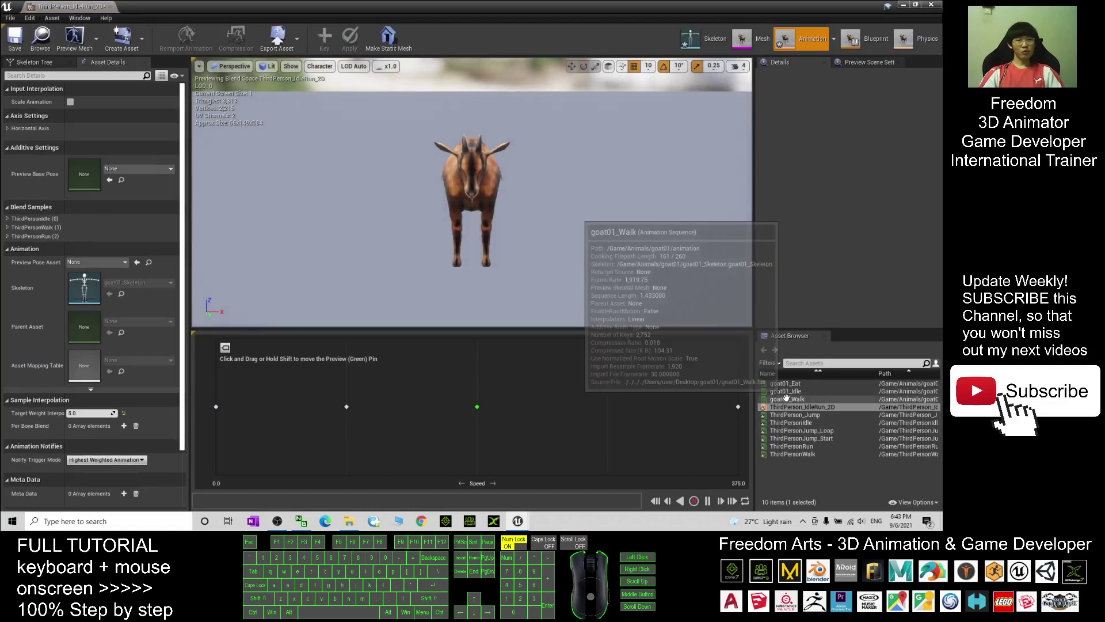
{"action": "left_click_drag", "start_coordinate": [786, 392], "coordinate": [217, 409]}
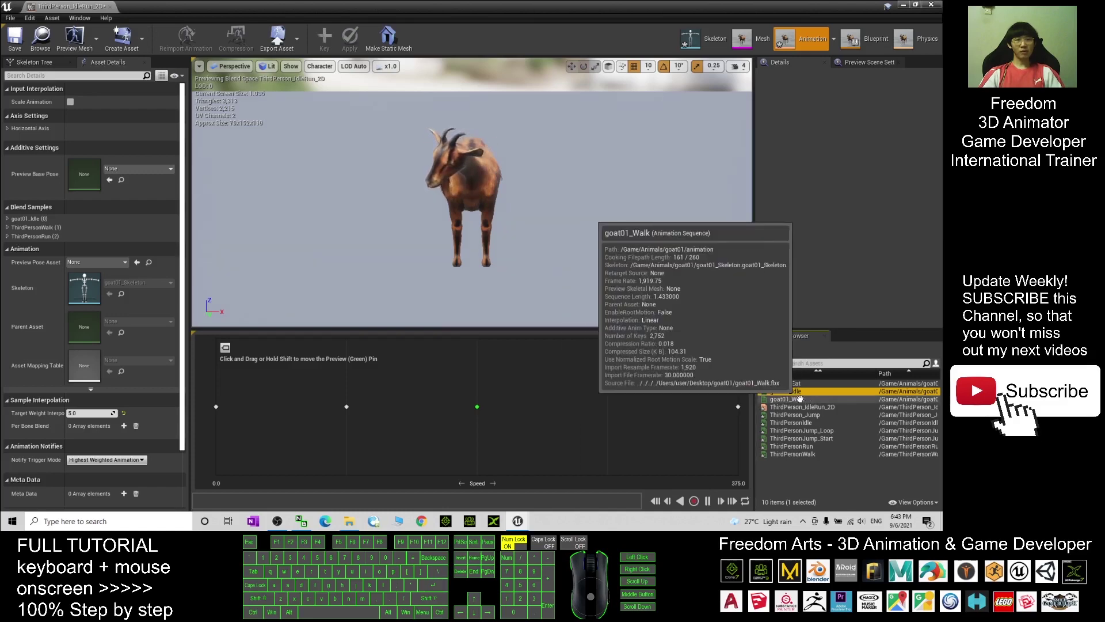
{"action": "left_click_drag", "start_coordinate": [782, 399], "coordinate": [379, 423]}
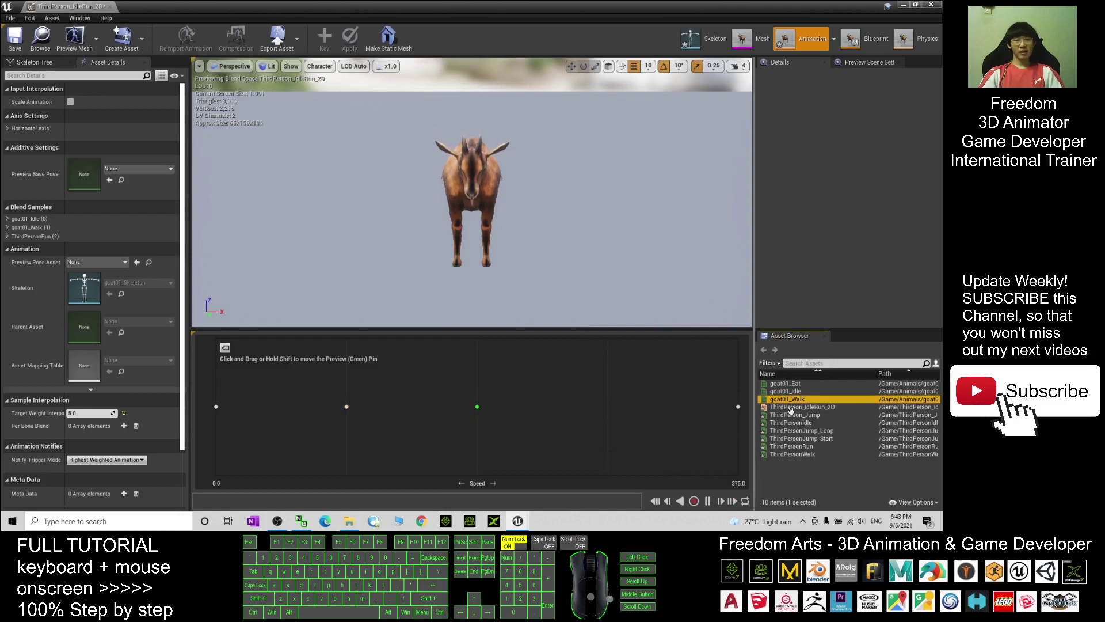
{"action": "left_click_drag", "start_coordinate": [786, 399], "coordinate": [734, 409]}
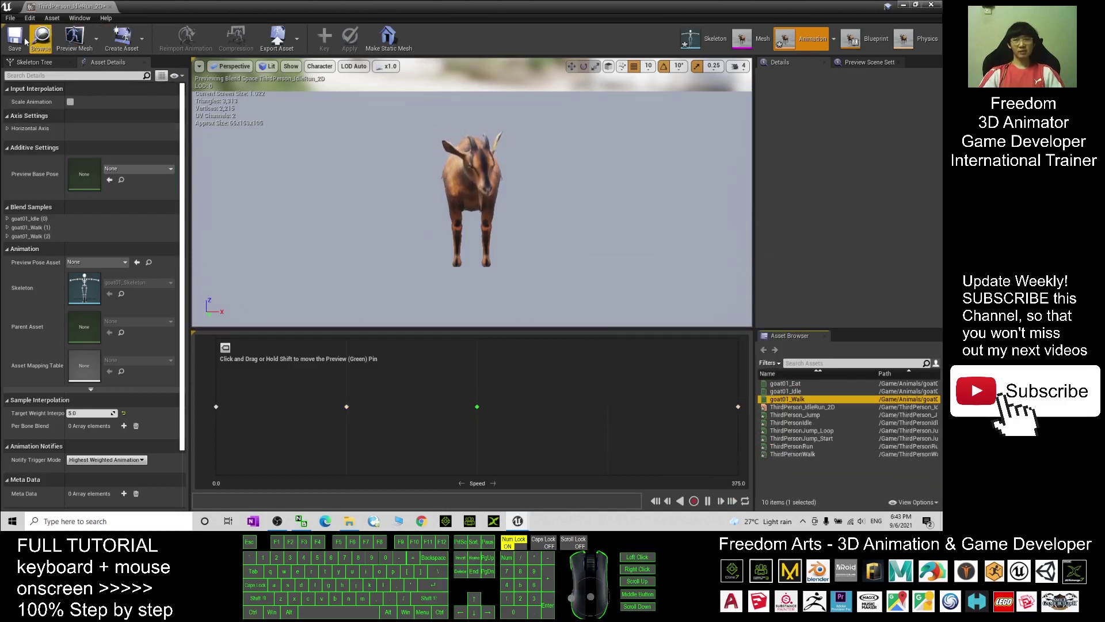